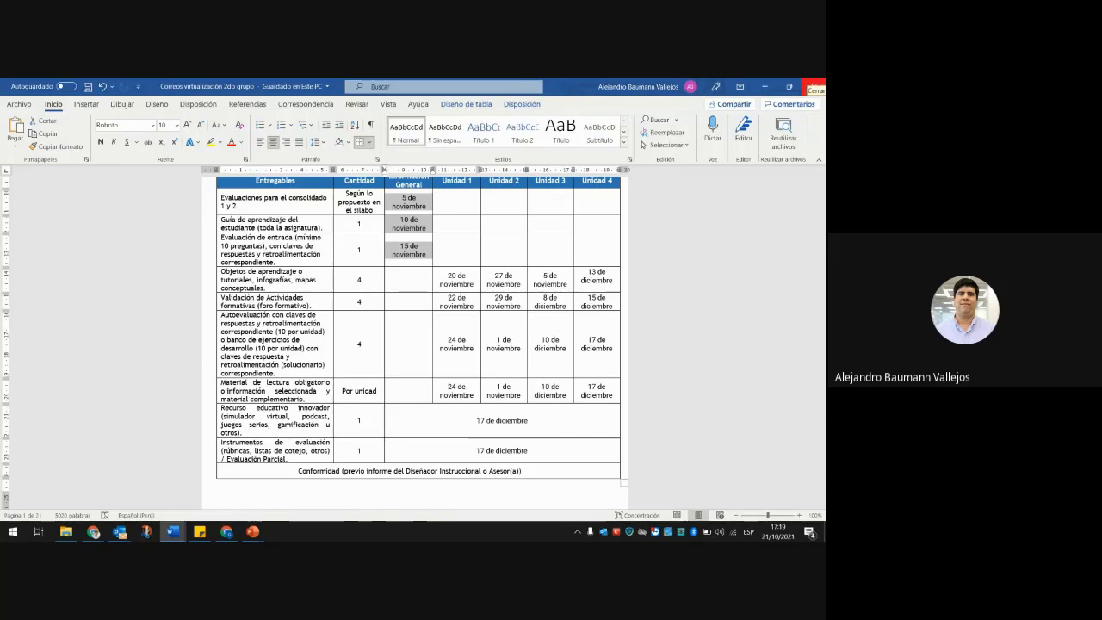
- Close the Word document and, in File Explorer, open the Recursos folder under KIT's 3.2 > A distancia > Virtual
{"action": "left_click", "coordinate": [816, 83]}
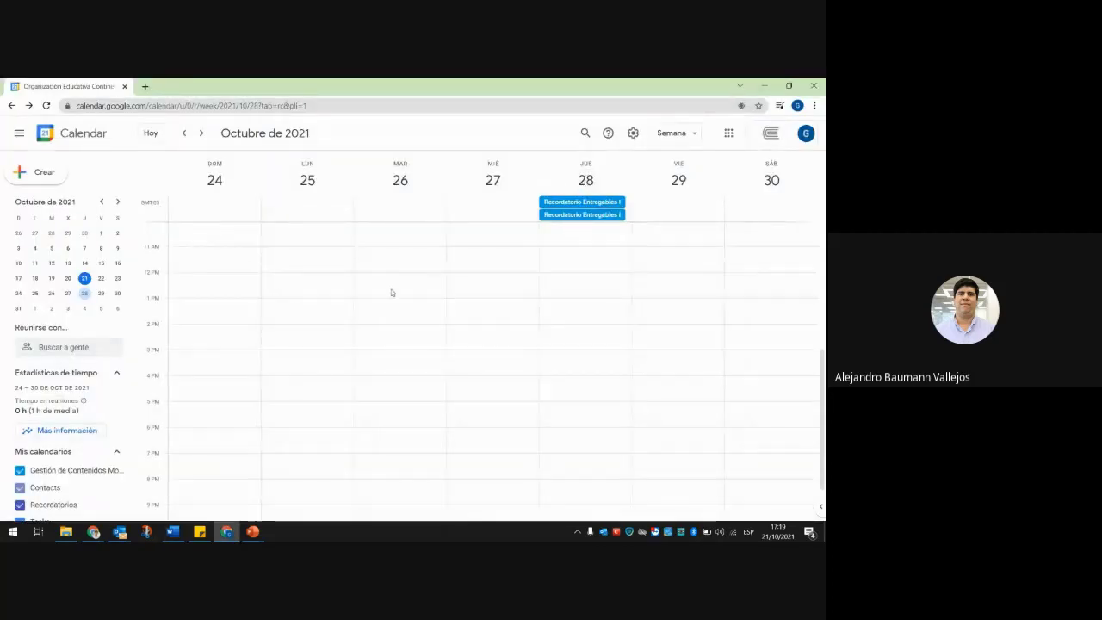
{"action": "left_click", "coordinate": [69, 534]}
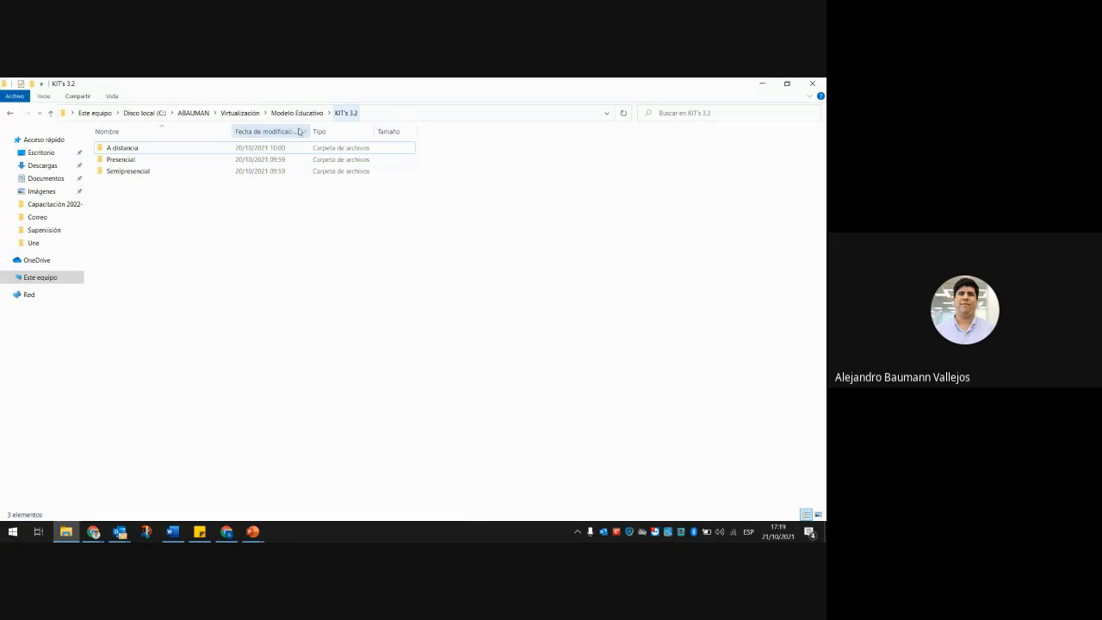
{"action": "double_click", "coordinate": [131, 152]}
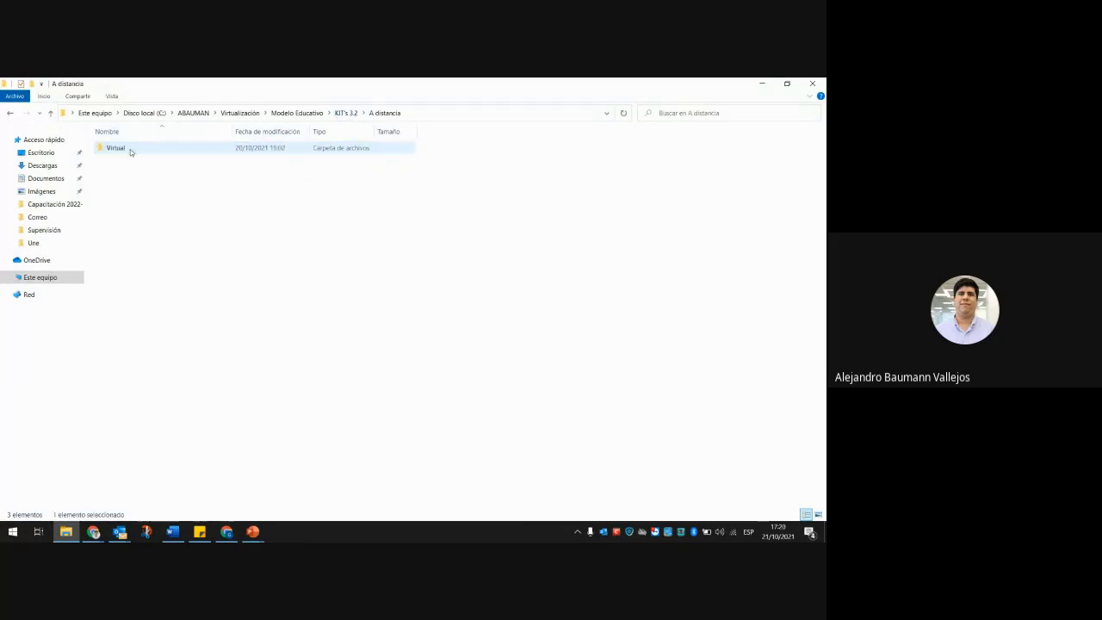
{"action": "left_click", "coordinate": [344, 113]}
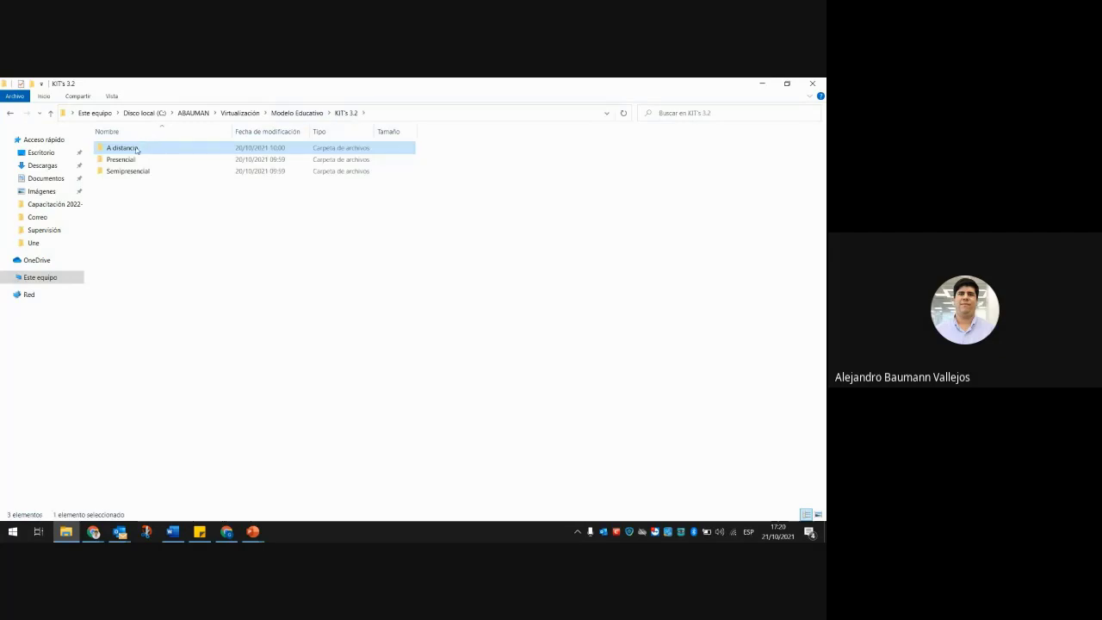
{"action": "double_click", "coordinate": [136, 149]}
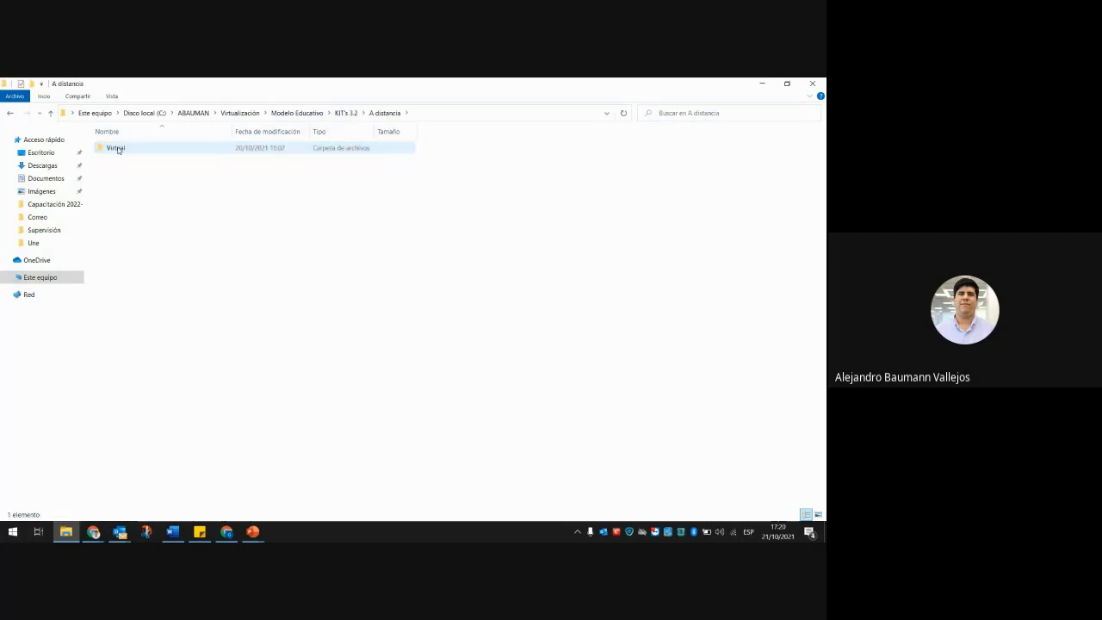
{"action": "double_click", "coordinate": [118, 148]}
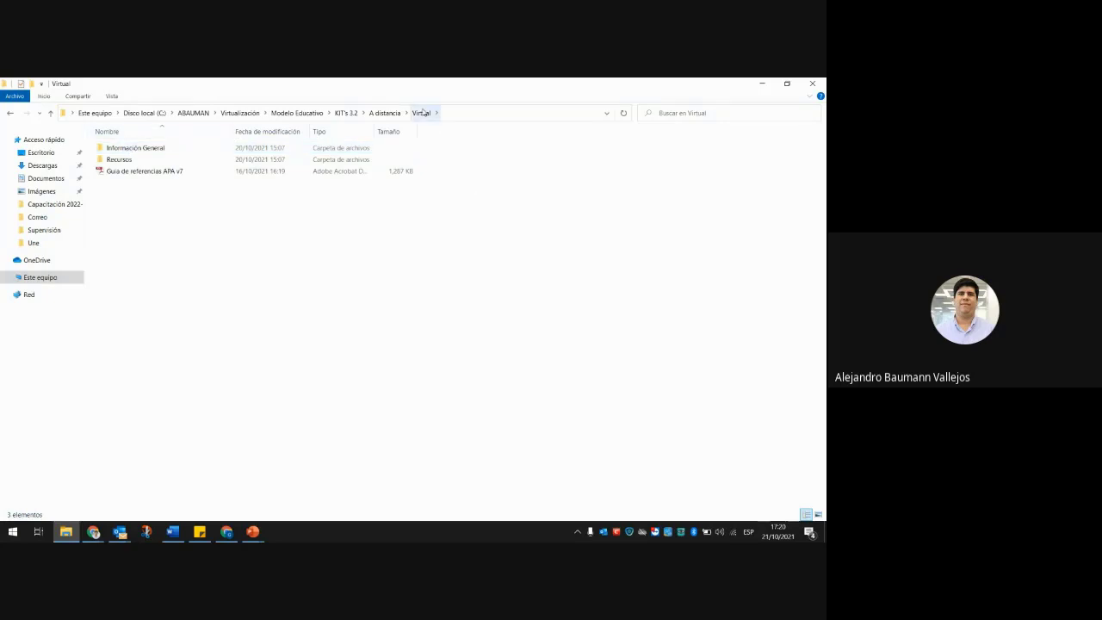
{"action": "double_click", "coordinate": [119, 159]}
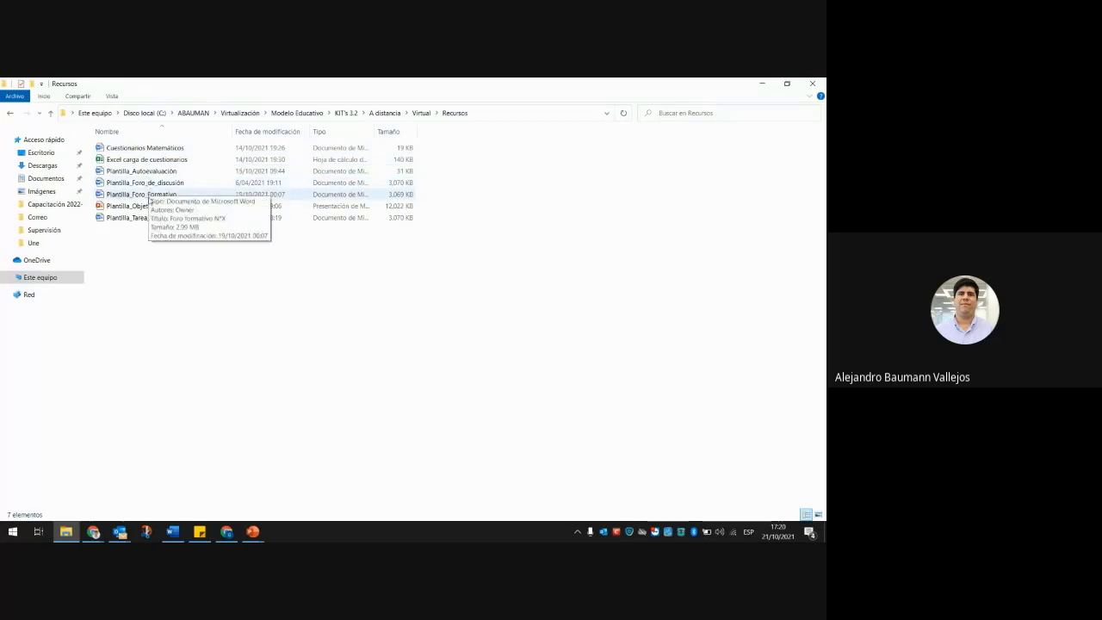
- Look over all the template files in the Recursos folder, ending with Plantilla_Autoevaluación selected
{"action": "left_click", "coordinate": [149, 220]}
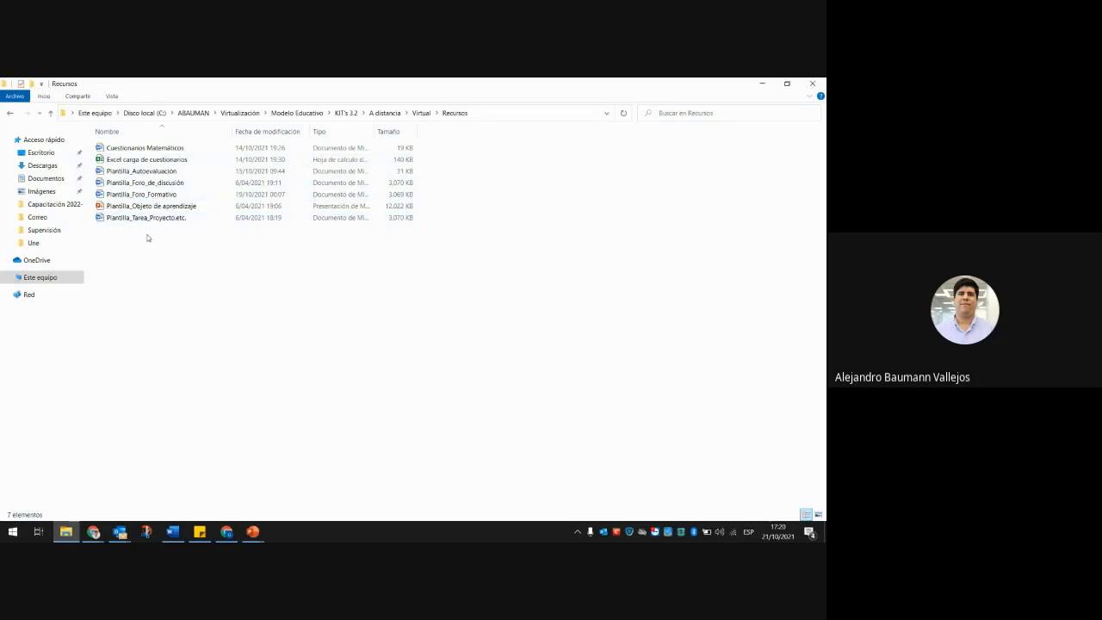
{"action": "left_click_drag", "start_coordinate": [148, 238], "coordinate": [155, 147]}
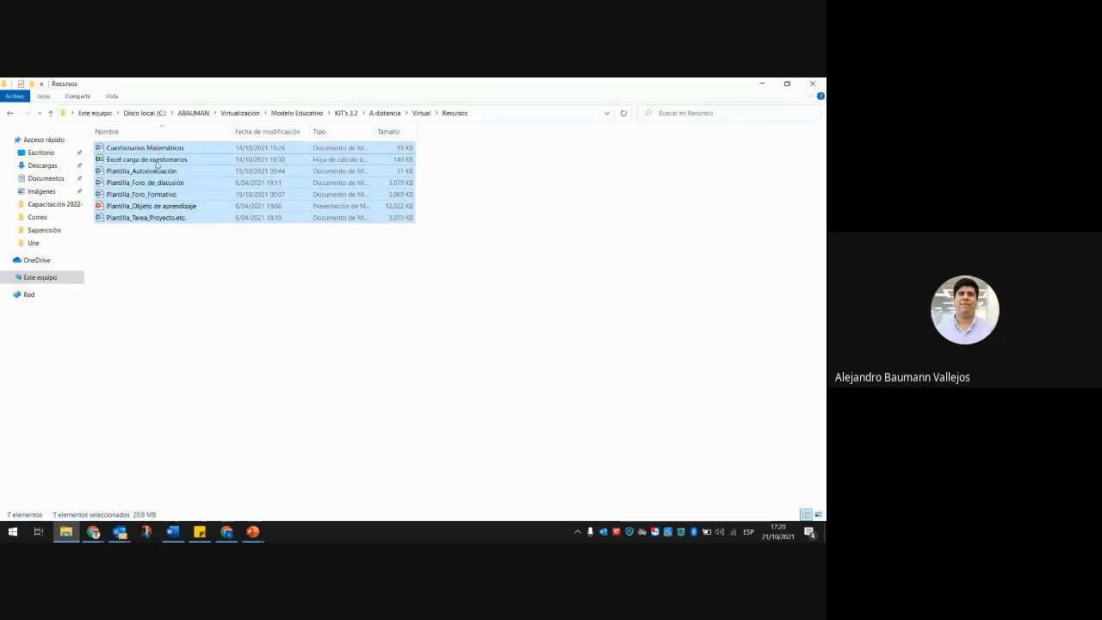
{"action": "left_click", "coordinate": [157, 171]}
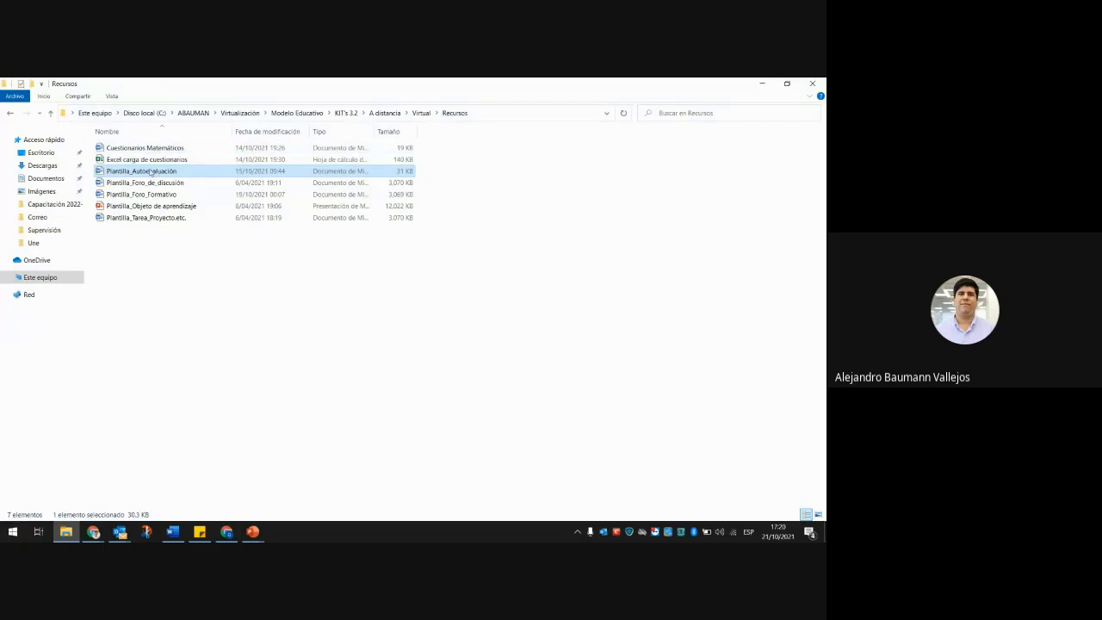
- Open Cuestionarios Matemáticos with editing enabled, examine its question format down to question 5, and return to the Recursos folder
{"action": "double_click", "coordinate": [153, 148]}
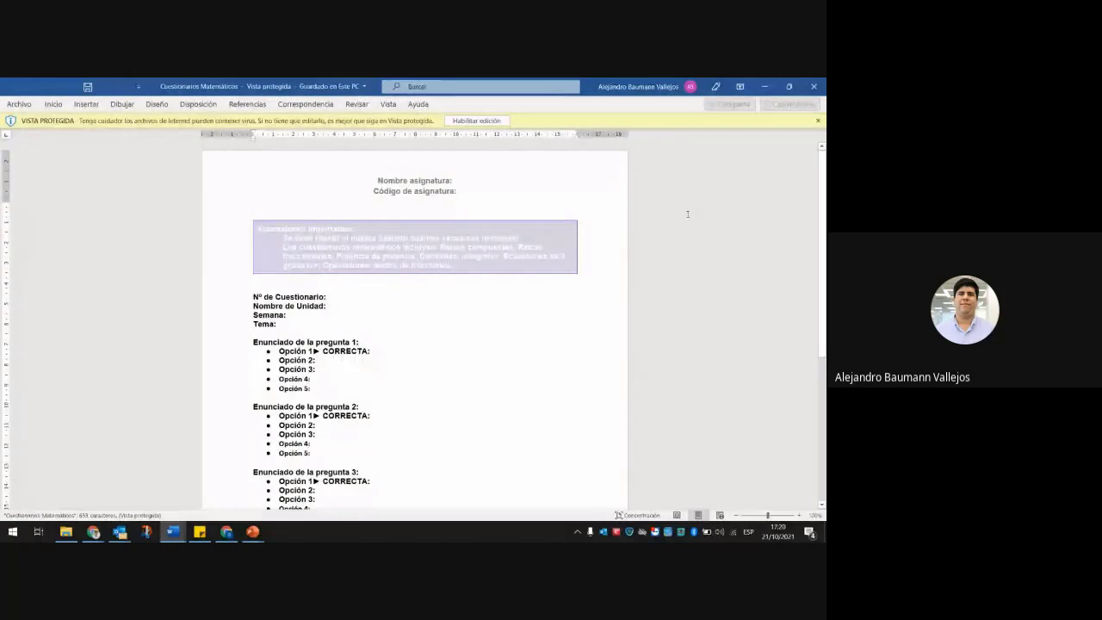
{"action": "left_click", "coordinate": [476, 120]}
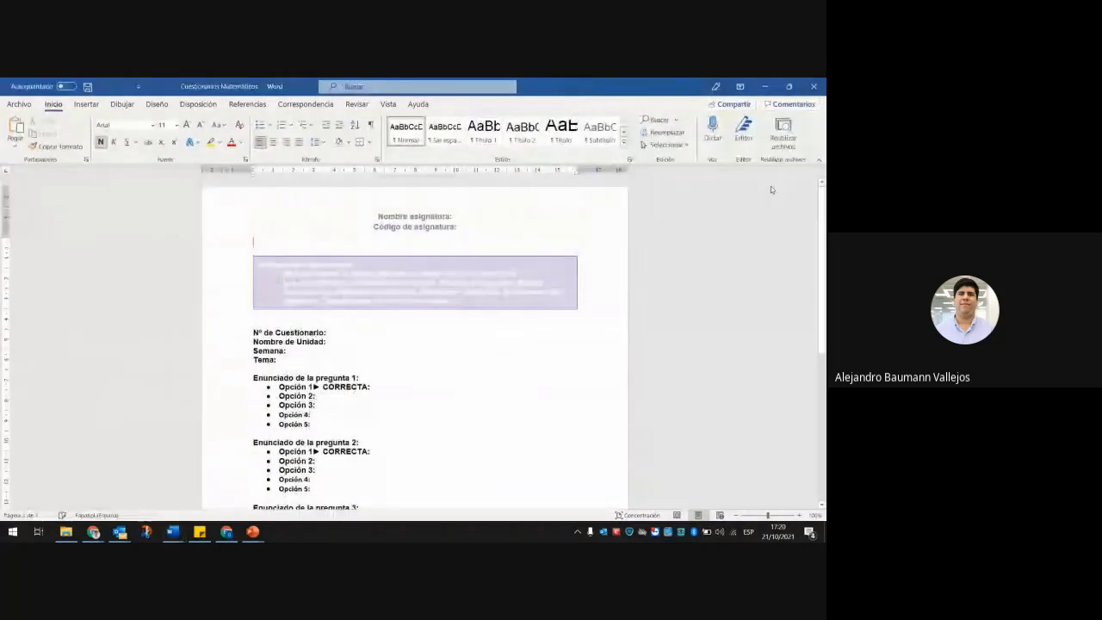
{"action": "scroll", "coordinate": [824, 242], "scroll_direction": "down", "scroll_amount": 2}
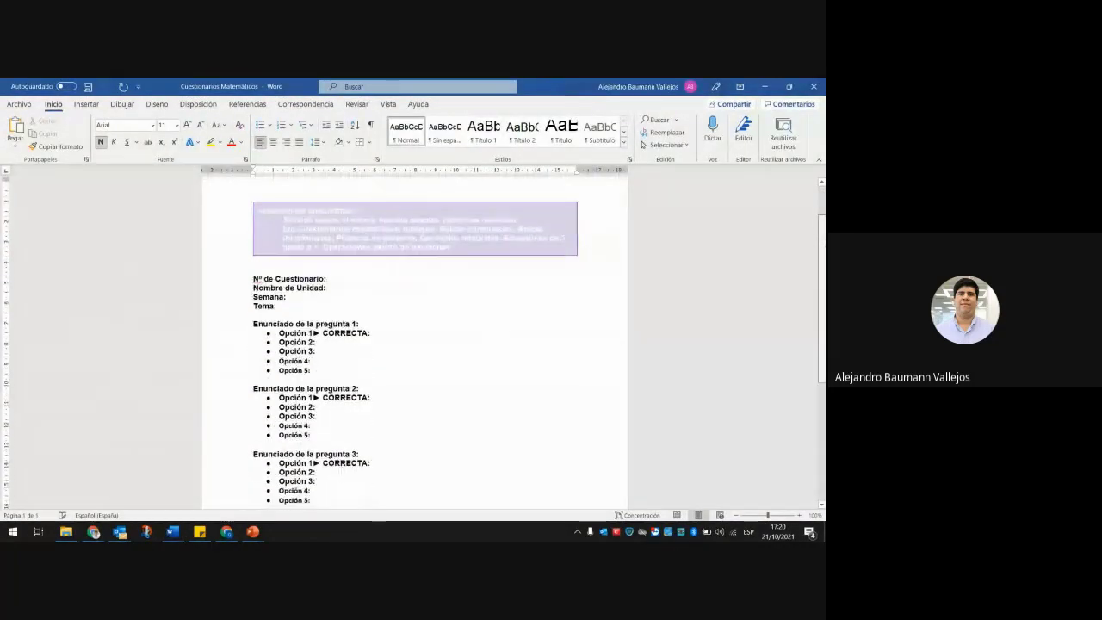
{"action": "left_click_drag", "start_coordinate": [825, 244], "coordinate": [825, 360]}
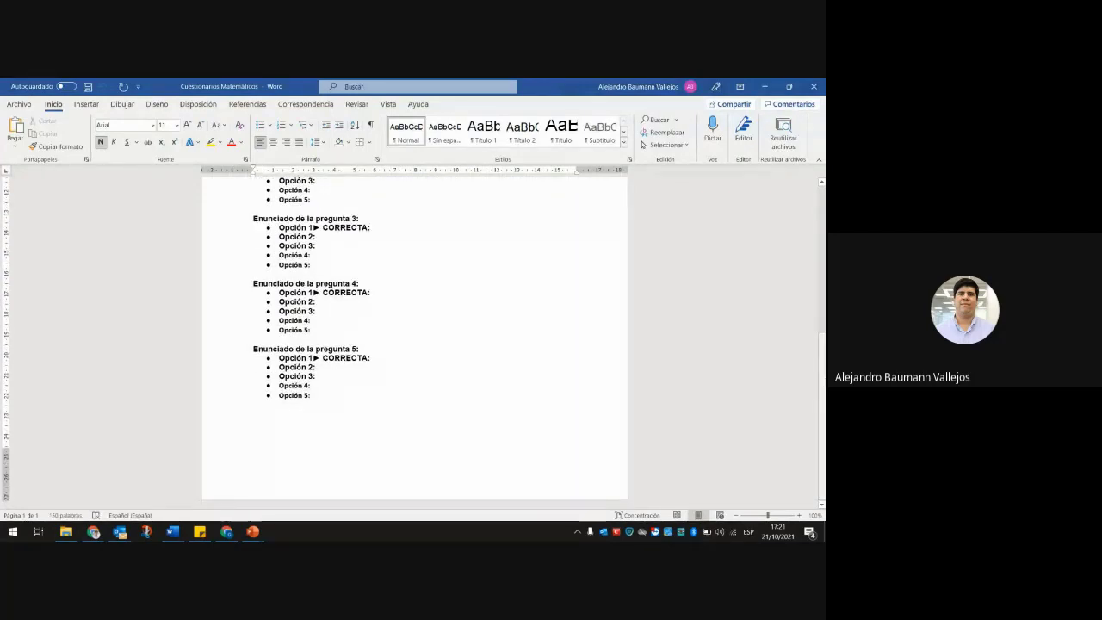
{"action": "left_click_drag", "start_coordinate": [823, 340], "coordinate": [823, 187]}
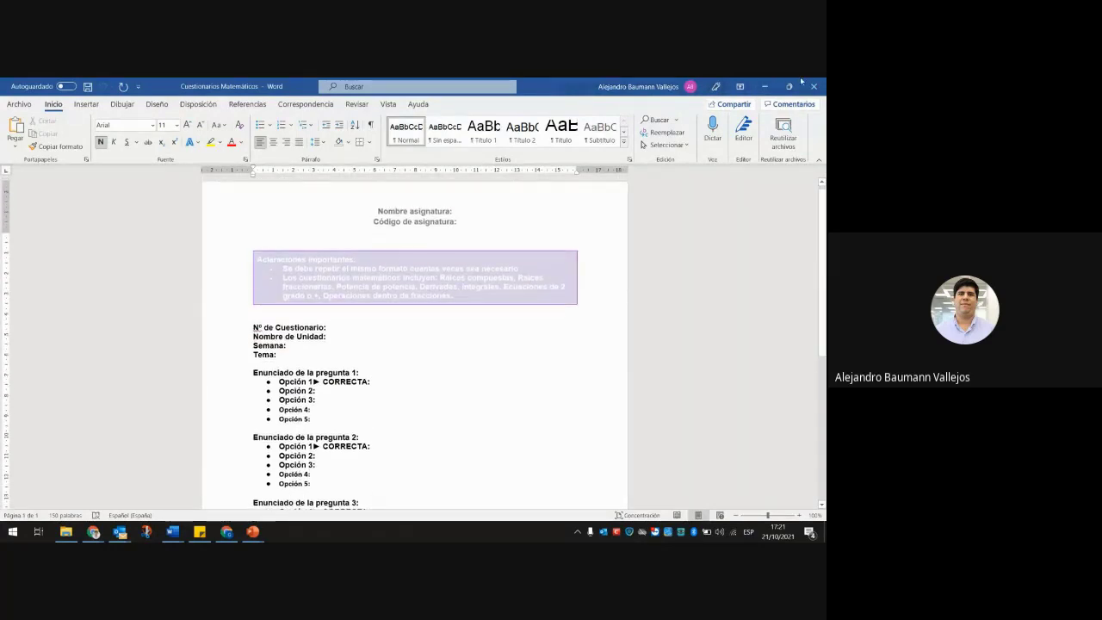
{"action": "left_click", "coordinate": [812, 85]}
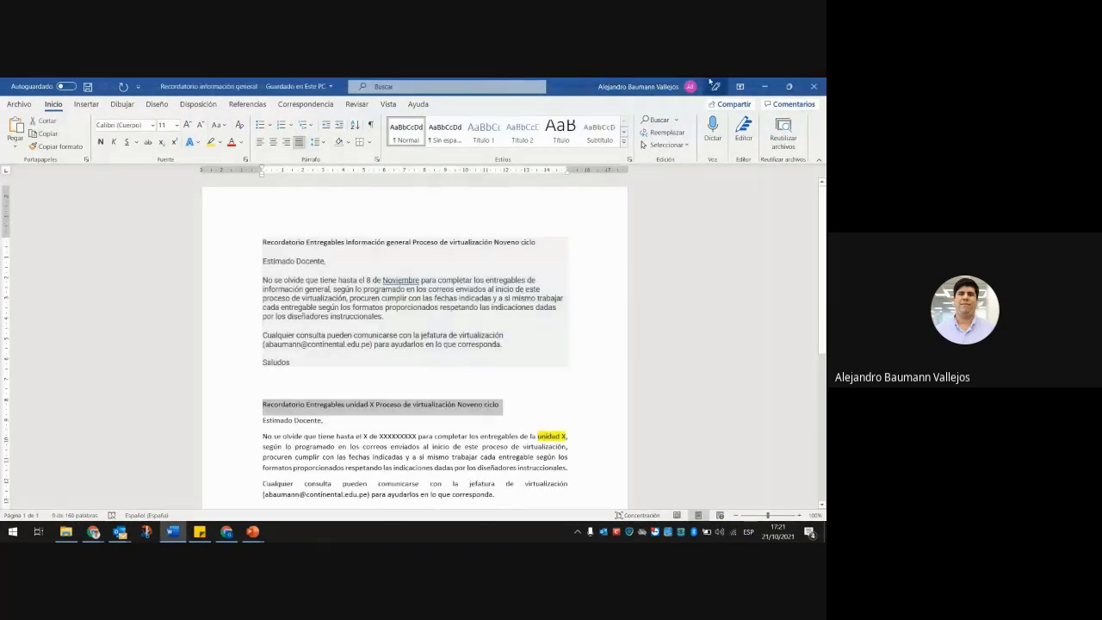
{"action": "left_click", "coordinate": [764, 86]}
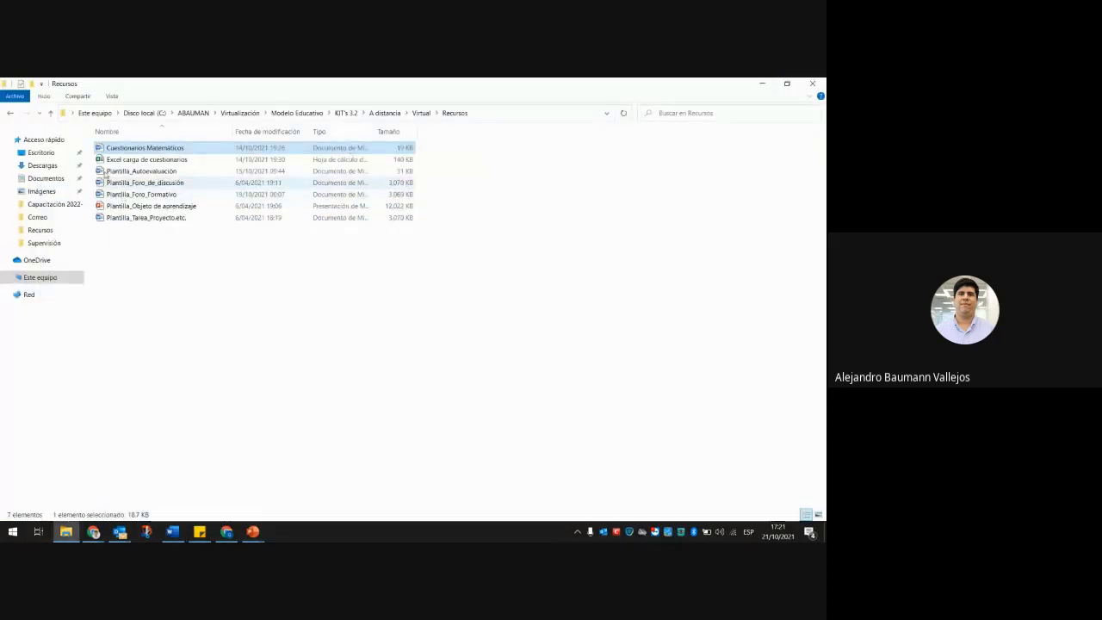
- Open Plantilla_Autoevaluación, examine its title placeholder and question levels onto the second page, and return to the Recursos folder
{"action": "double_click", "coordinate": [140, 172]}
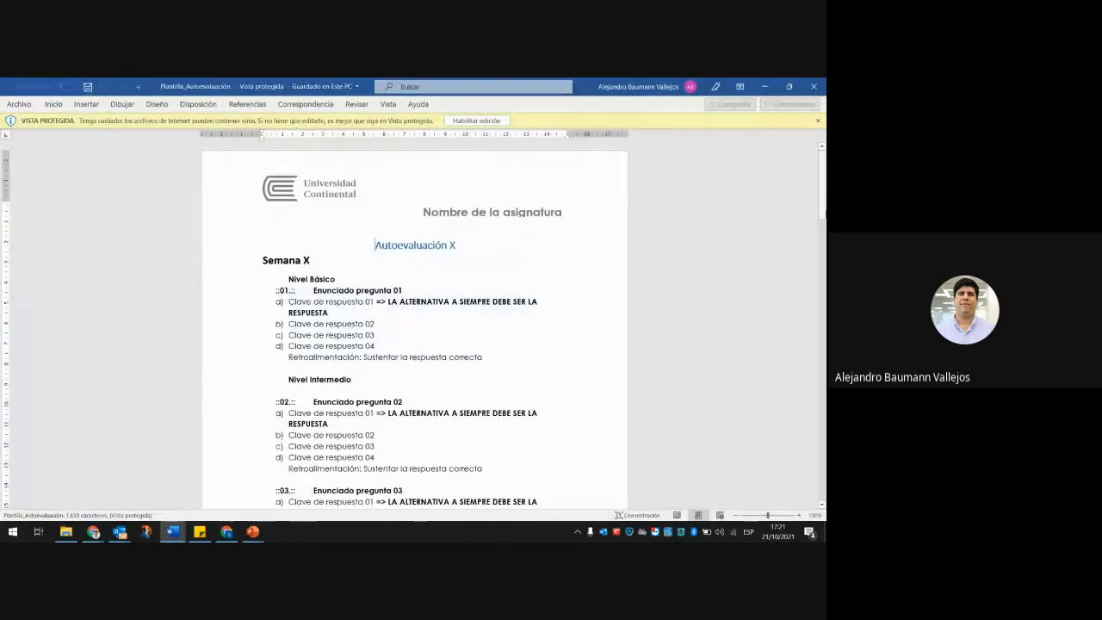
{"action": "left_click_drag", "start_coordinate": [823, 185], "coordinate": [824, 200]}
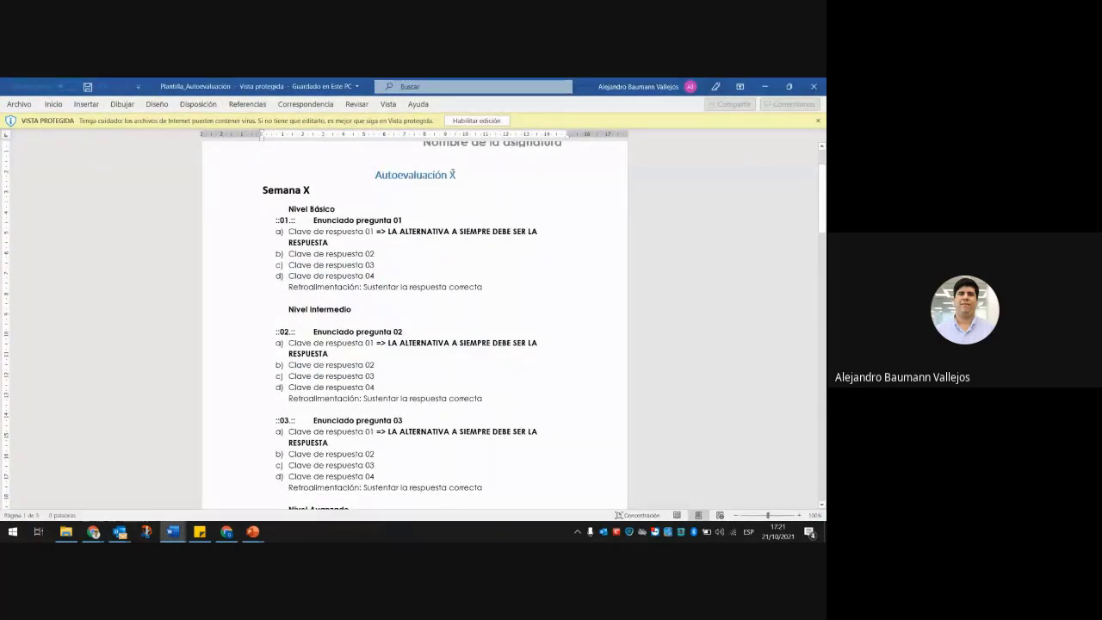
{"action": "double_click", "coordinate": [452, 174]}
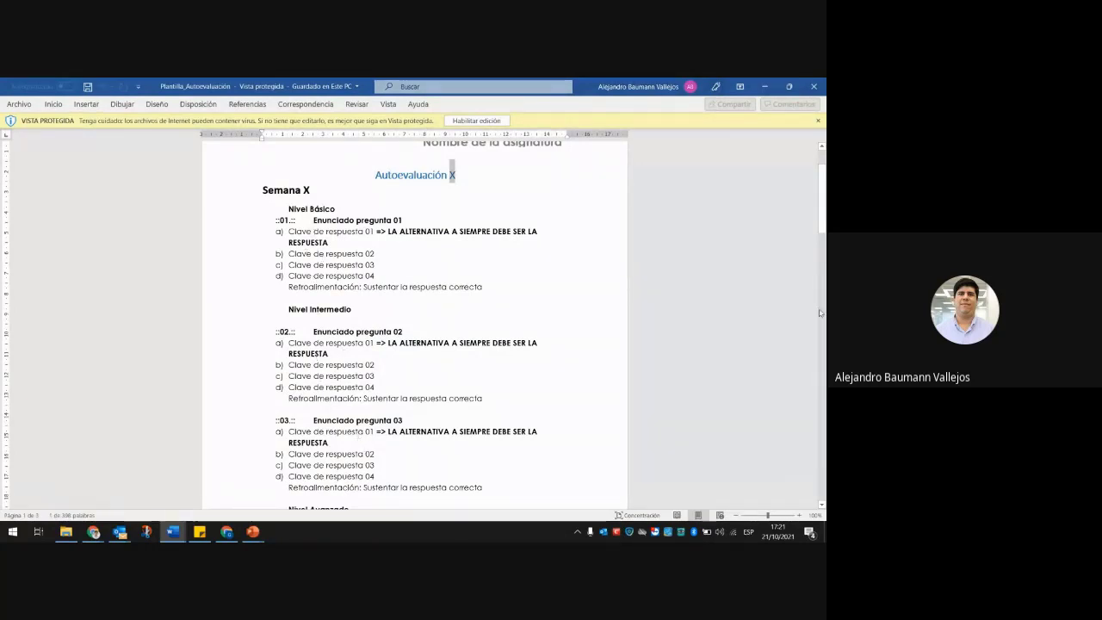
{"action": "left_click_drag", "start_coordinate": [823, 206], "coordinate": [824, 254]}
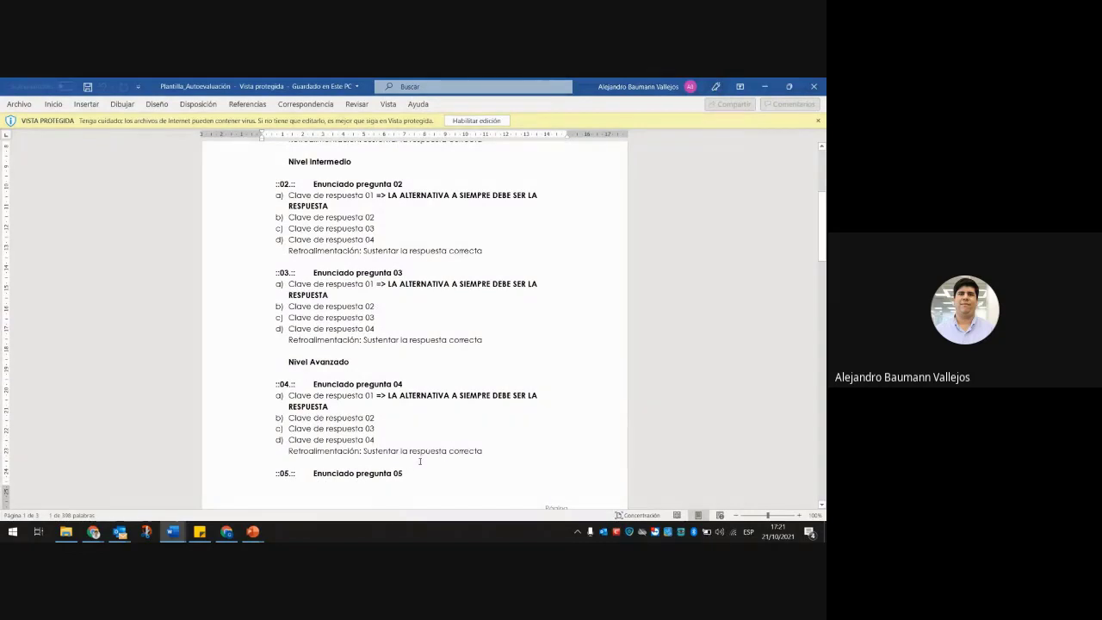
{"action": "left_click_drag", "start_coordinate": [824, 251], "coordinate": [825, 274]}
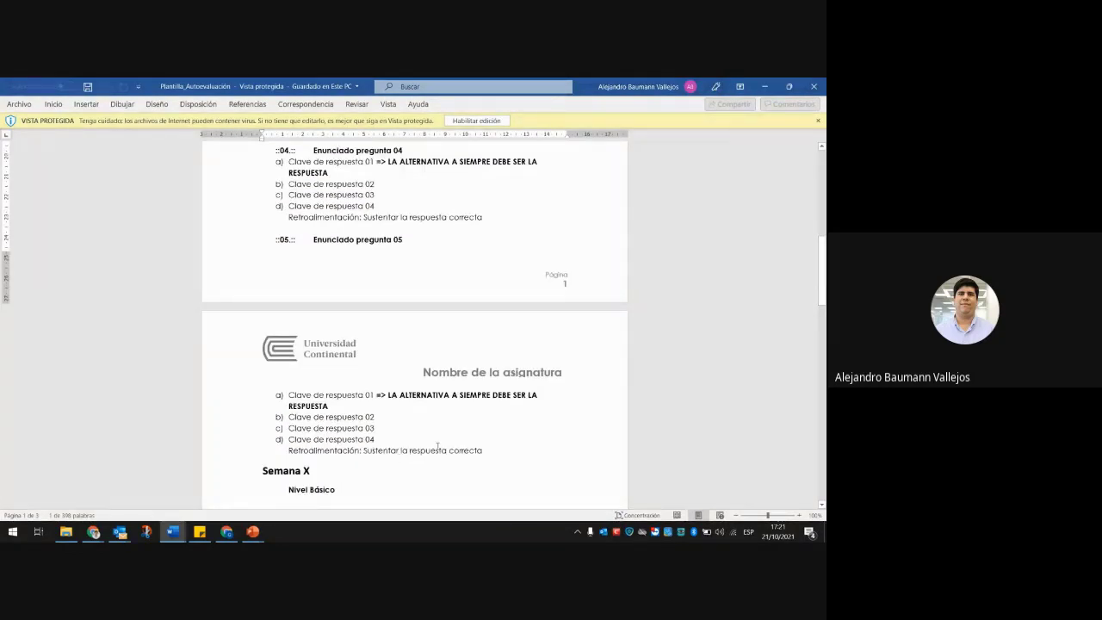
{"action": "left_click", "coordinate": [763, 86]}
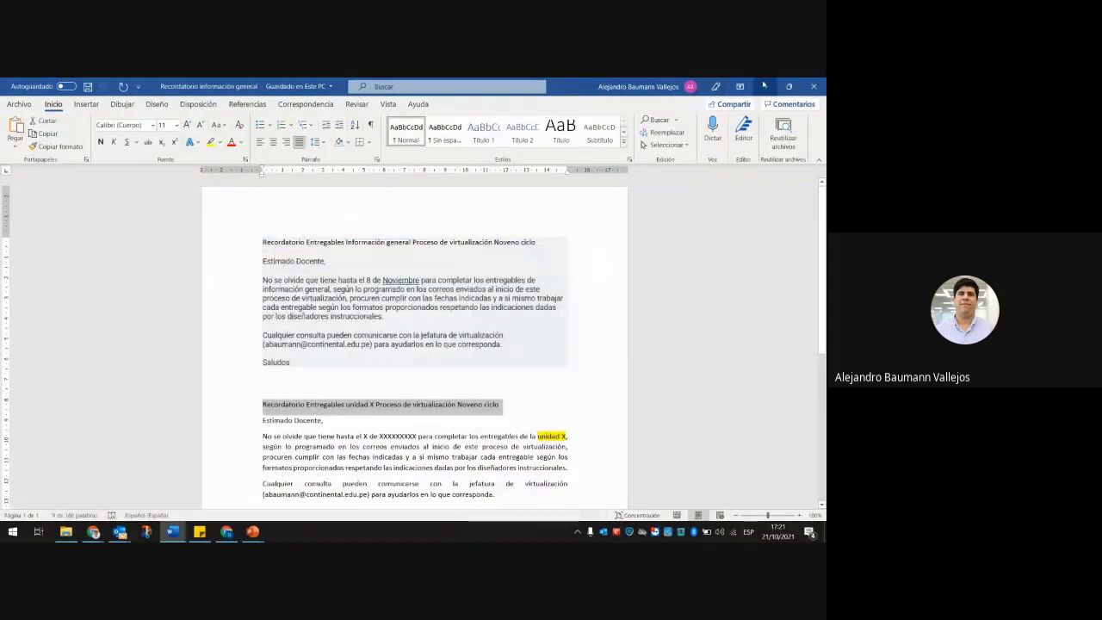
{"action": "left_click", "coordinate": [764, 87]}
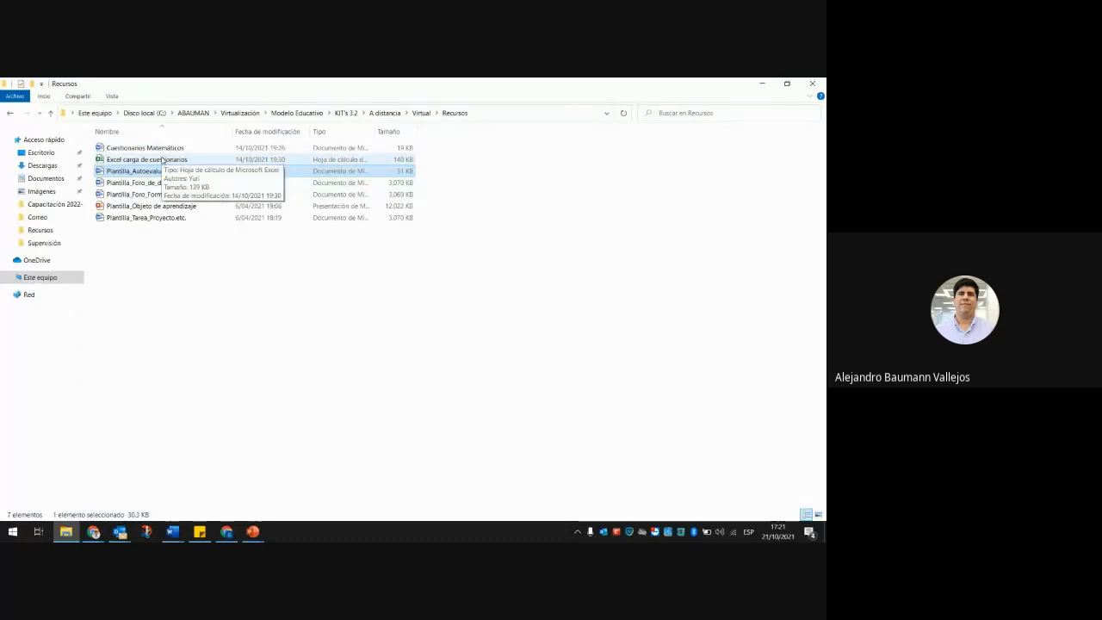
- Open the Excel carga de cuestionarios workbook, examine its Tema and Enunciado columns starting at row 2, and close it
{"action": "left_click", "coordinate": [162, 160]}
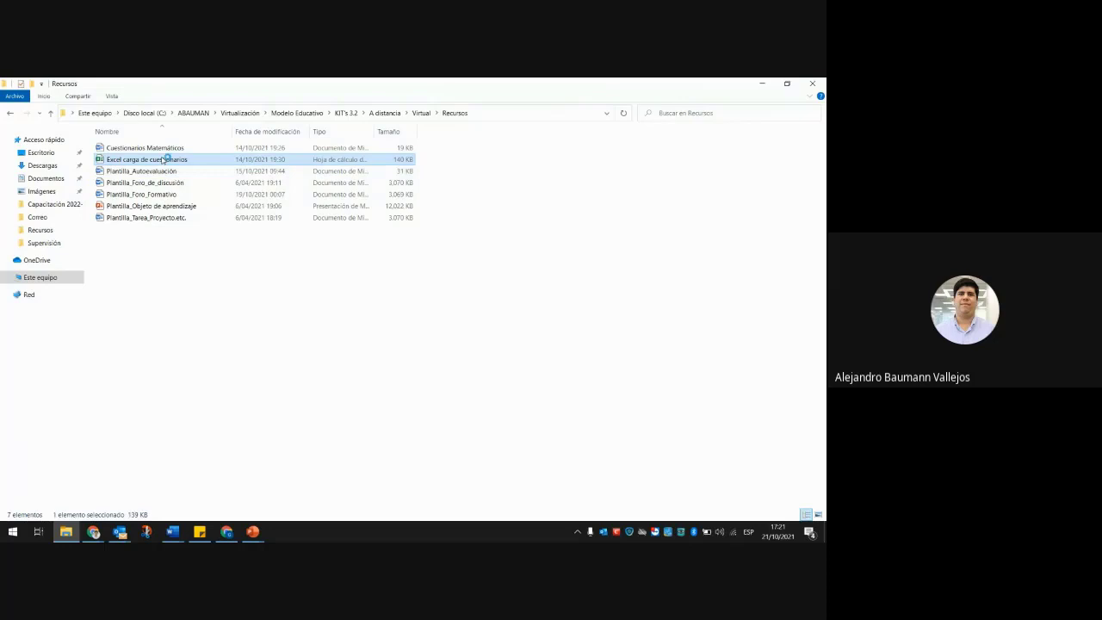
{"action": "double_click", "coordinate": [164, 159]}
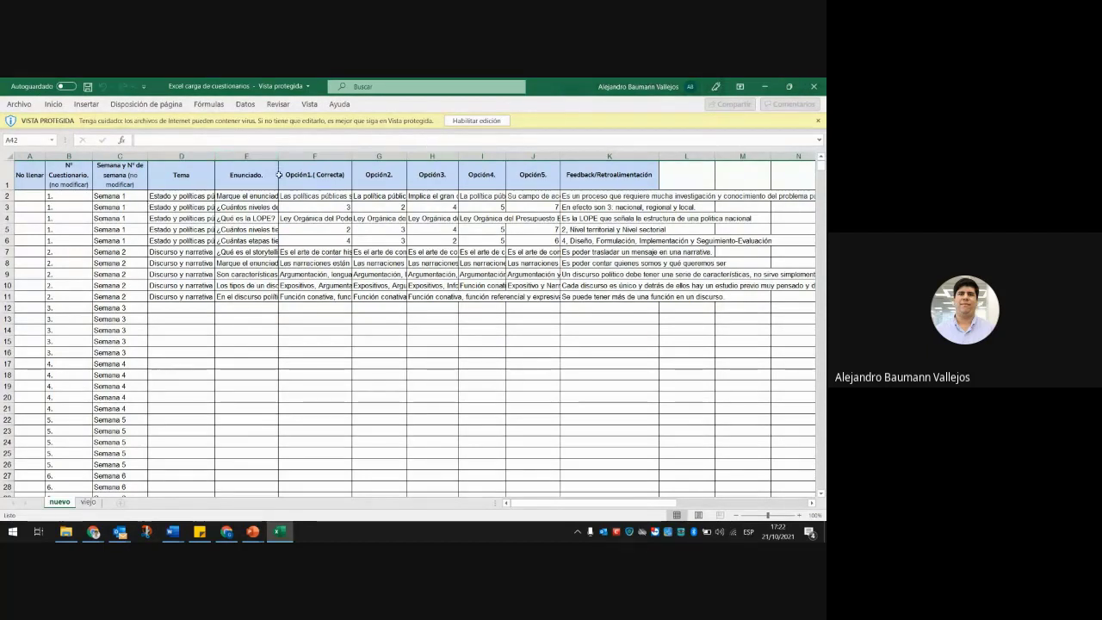
{"action": "left_click", "coordinate": [175, 197]}
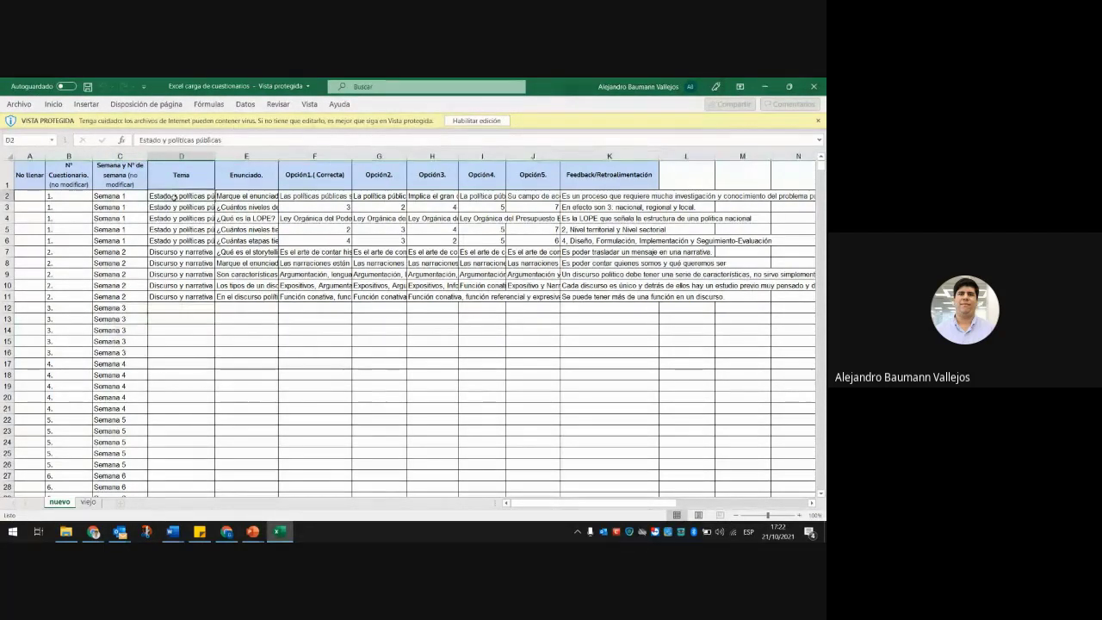
{"action": "left_click_drag", "start_coordinate": [174, 198], "coordinate": [274, 503]}
{"action": "left_click", "coordinate": [814, 86]}
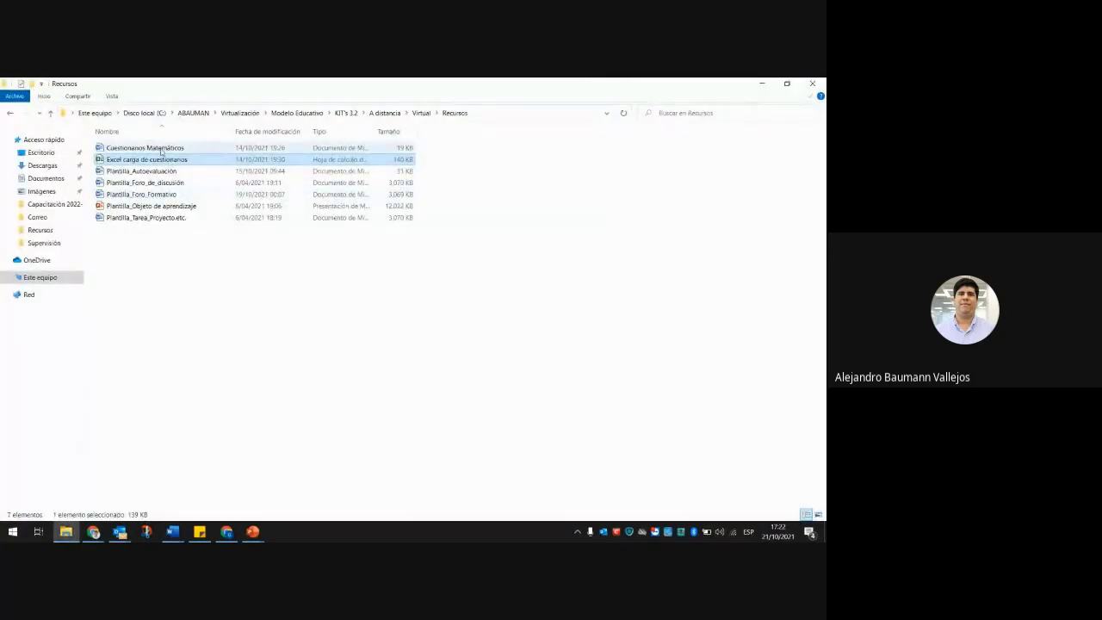
- Go back to the Virtual folder and select the Guía de referencias APA v7 file
{"action": "left_click", "coordinate": [161, 150]}
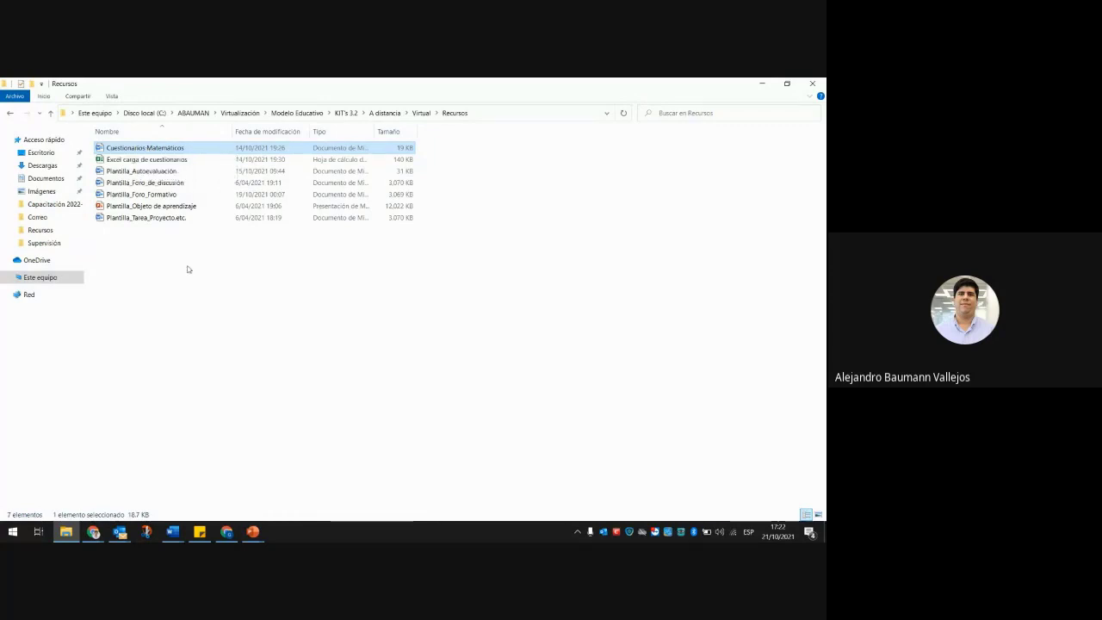
{"action": "left_click", "coordinate": [421, 113]}
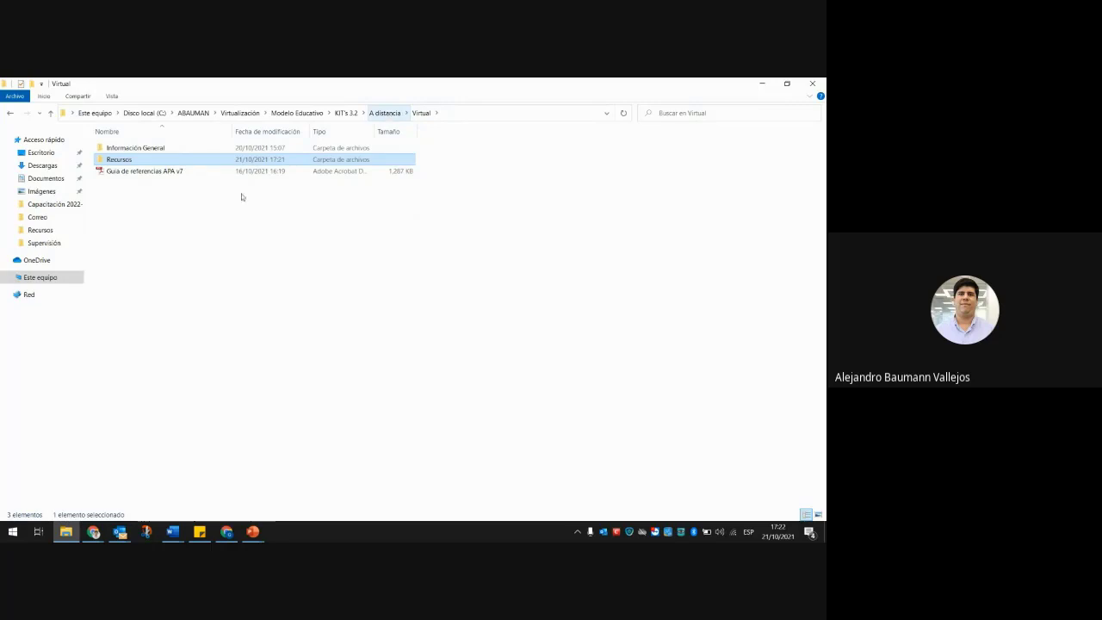
{"action": "left_click", "coordinate": [163, 174]}
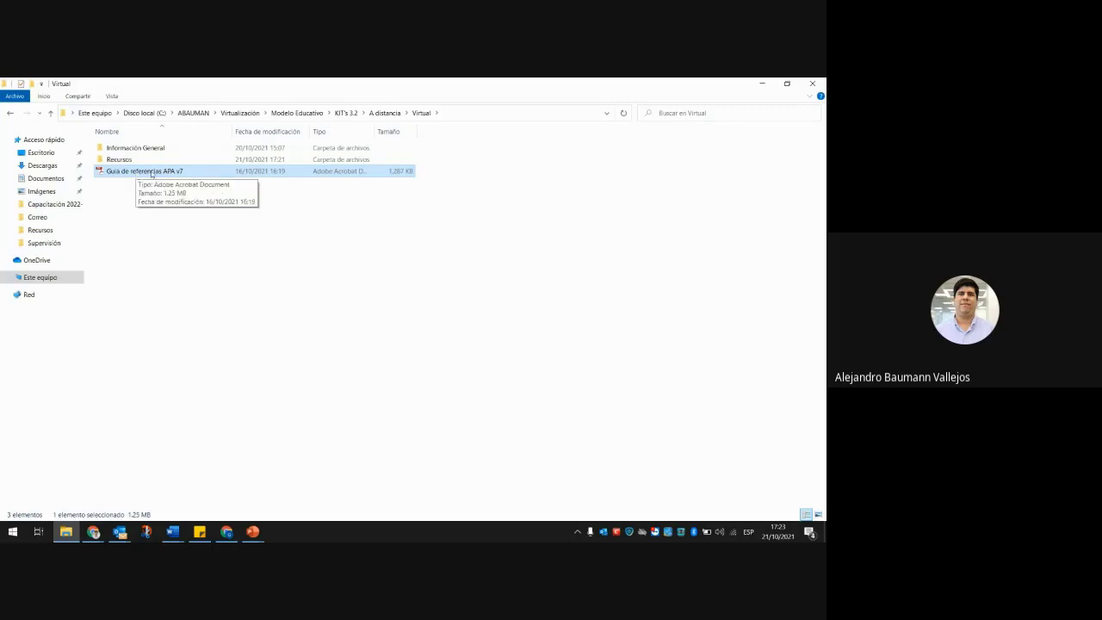
- View the contents of the Presencial folder under KIT's 3.2 and return to the KIT's 3.2 folder
{"action": "left_click", "coordinate": [385, 113]}
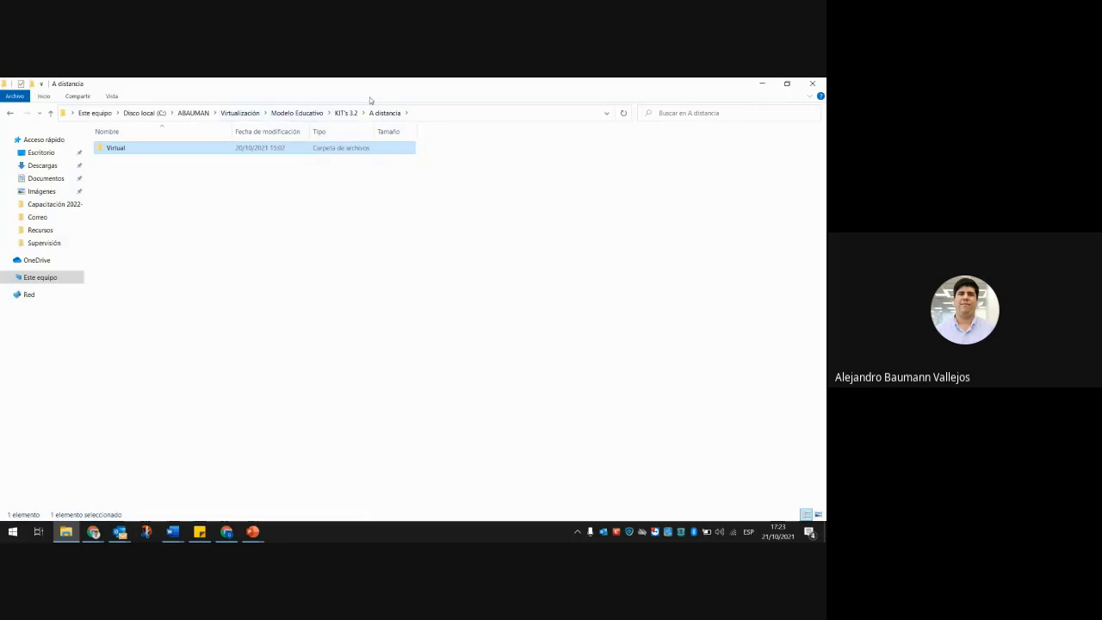
{"action": "left_click", "coordinate": [346, 113]}
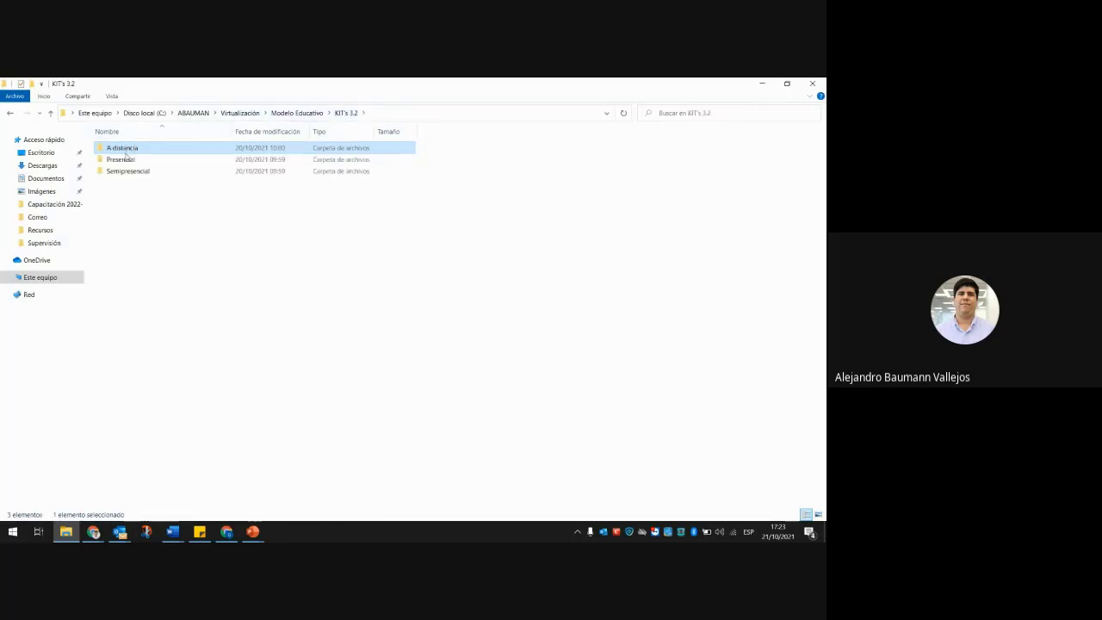
{"action": "double_click", "coordinate": [126, 159]}
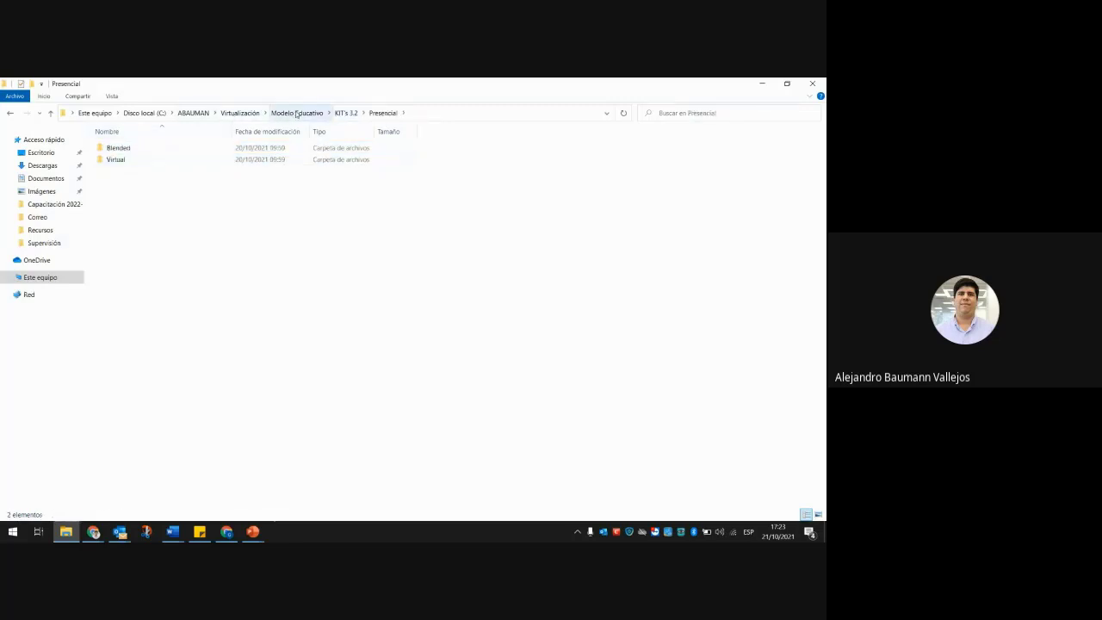
{"action": "left_click", "coordinate": [346, 112]}
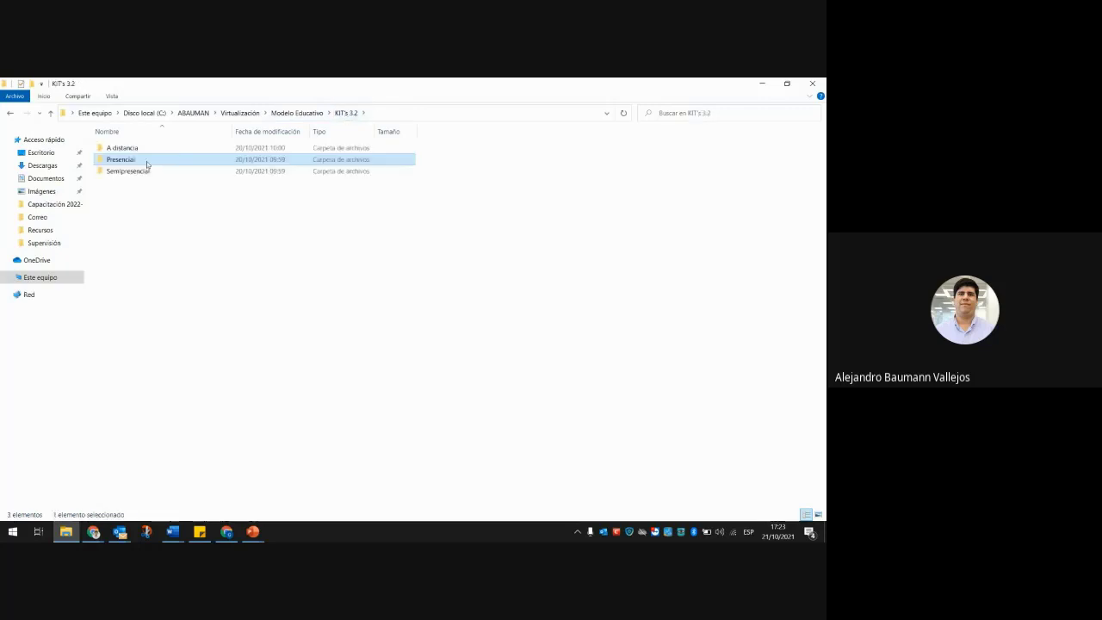
- View the contents of the Blended folder under Presencial and return to the Presencial folder
{"action": "double_click", "coordinate": [116, 163]}
{"action": "double_click", "coordinate": [118, 152]}
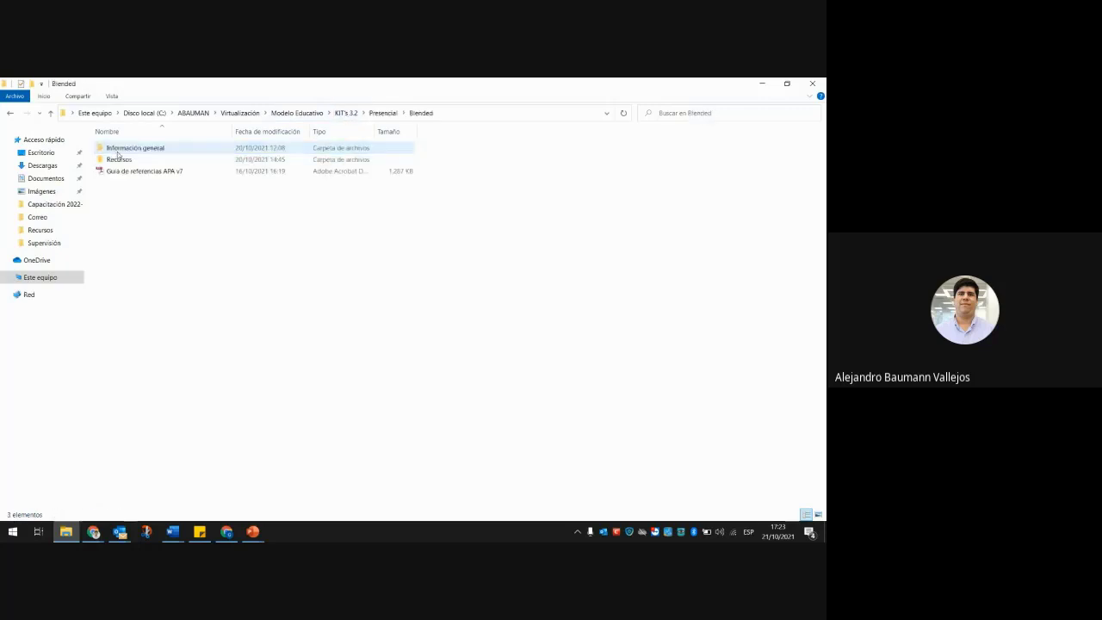
{"action": "left_click", "coordinate": [123, 159]}
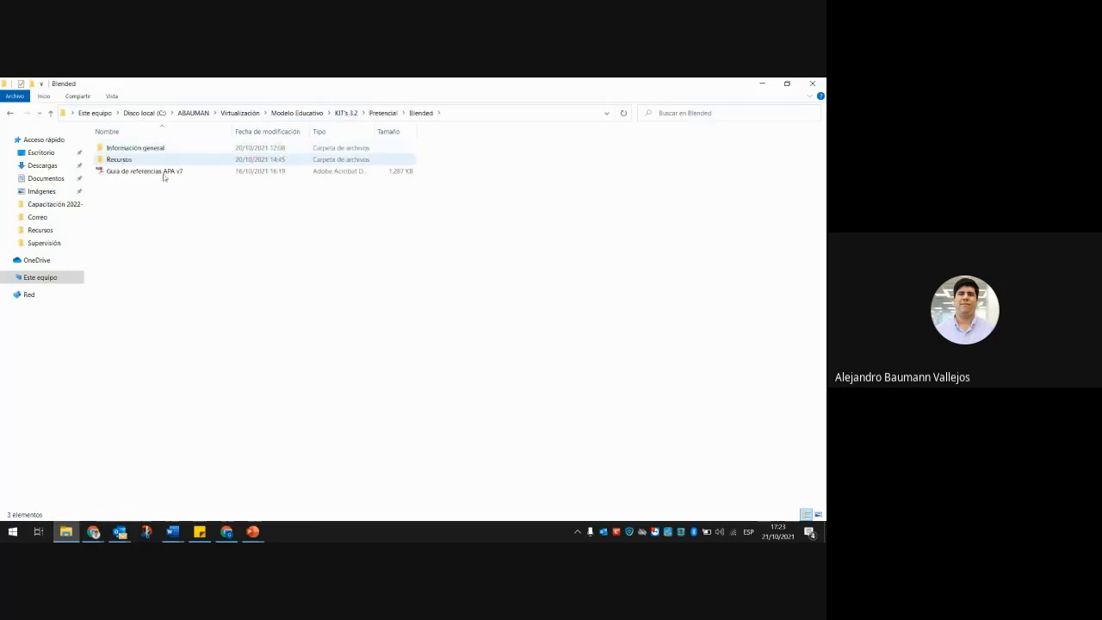
{"action": "left_click", "coordinate": [383, 113]}
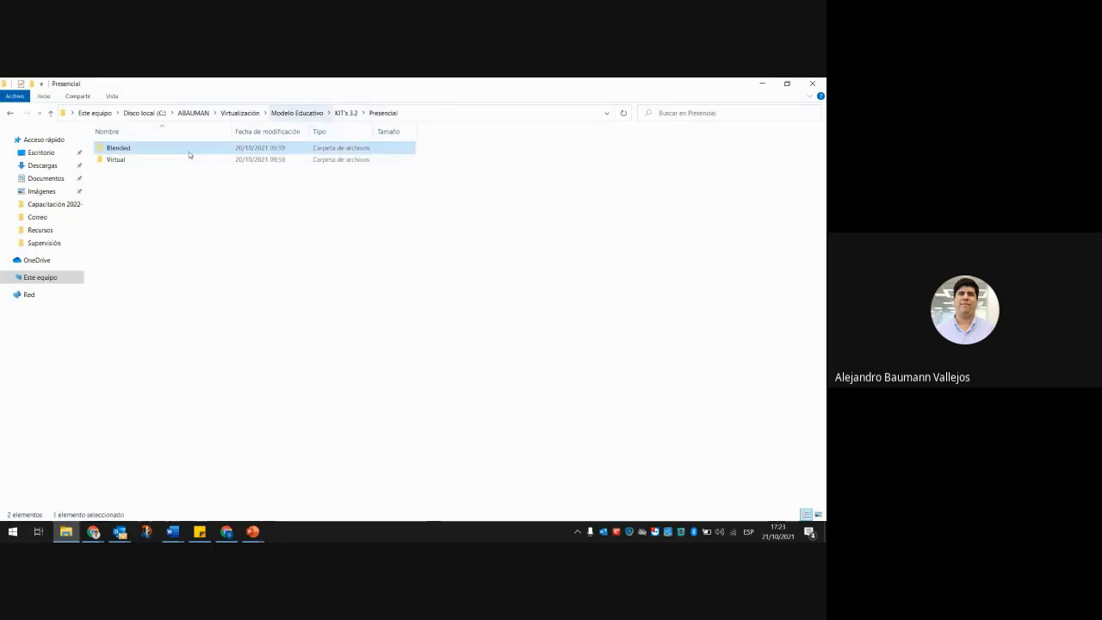
- Open the Virtual folder under Presencial and view the files in its Información general and Recursos folders
{"action": "double_click", "coordinate": [129, 161]}
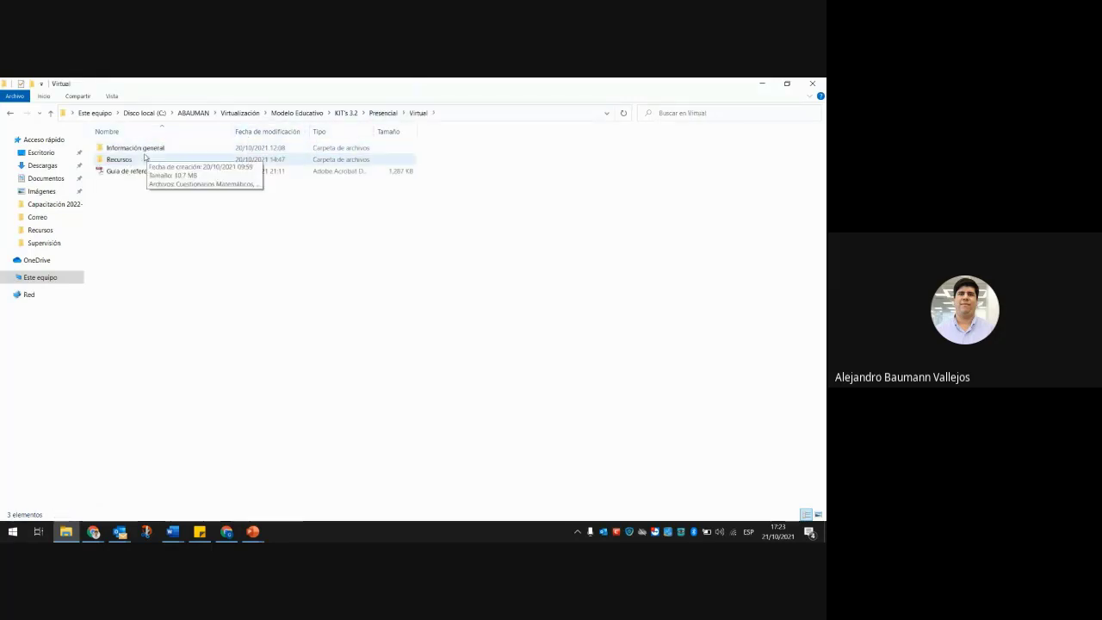
{"action": "double_click", "coordinate": [163, 149]}
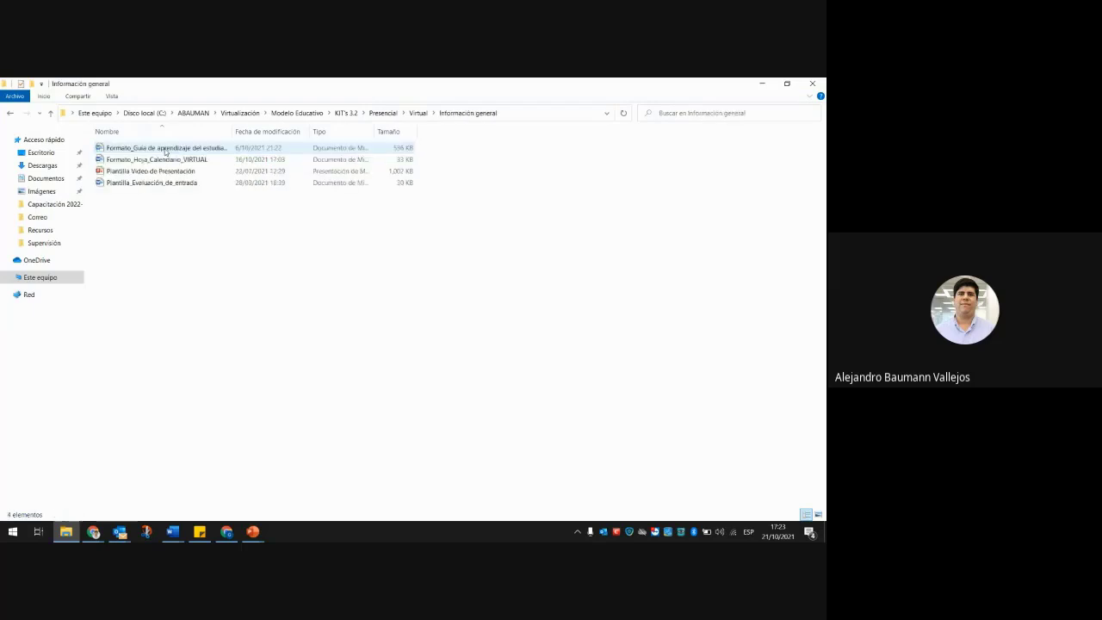
{"action": "left_click", "coordinate": [418, 113]}
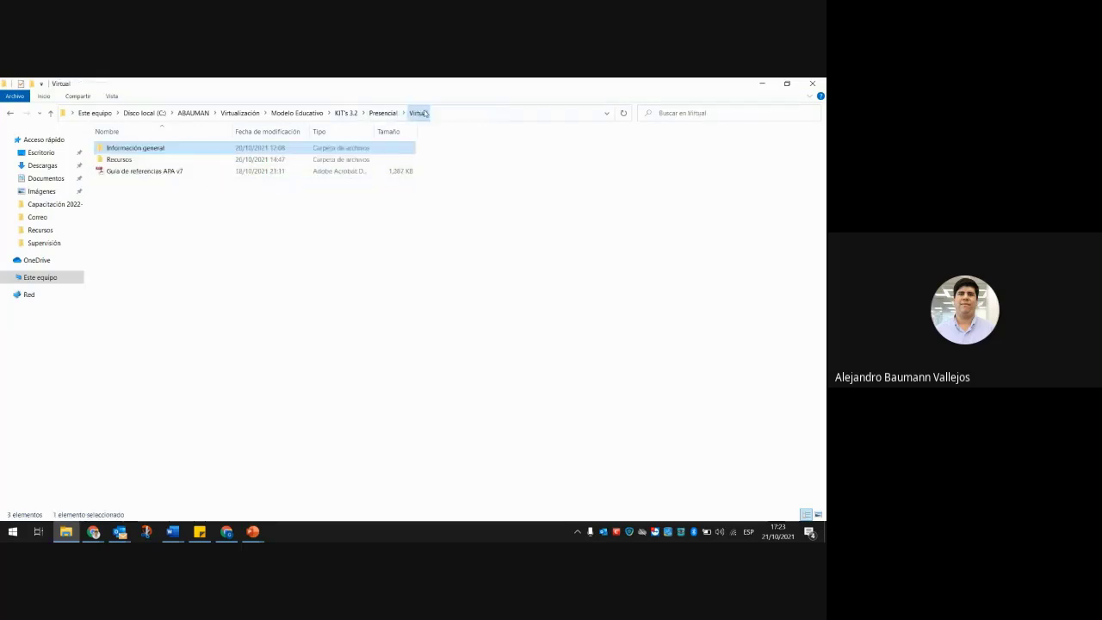
{"action": "double_click", "coordinate": [143, 161]}
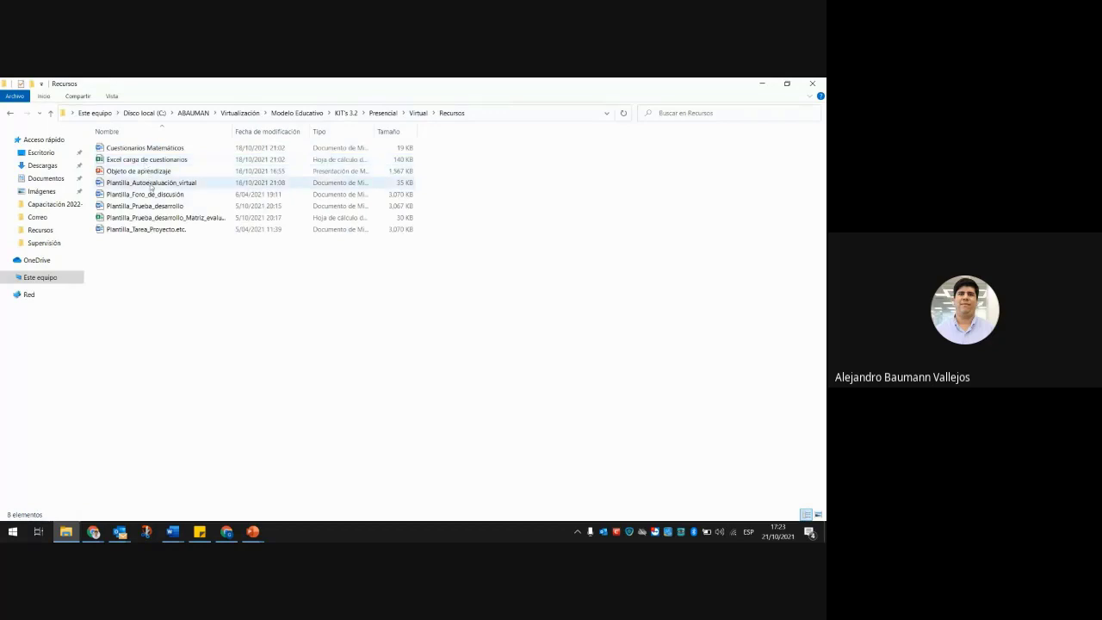
- Open Plantilla_Autoevaluación_virtual, enable editing, examine its questions by week and level, and return to the Recursos folder
{"action": "left_click", "coordinate": [156, 184]}
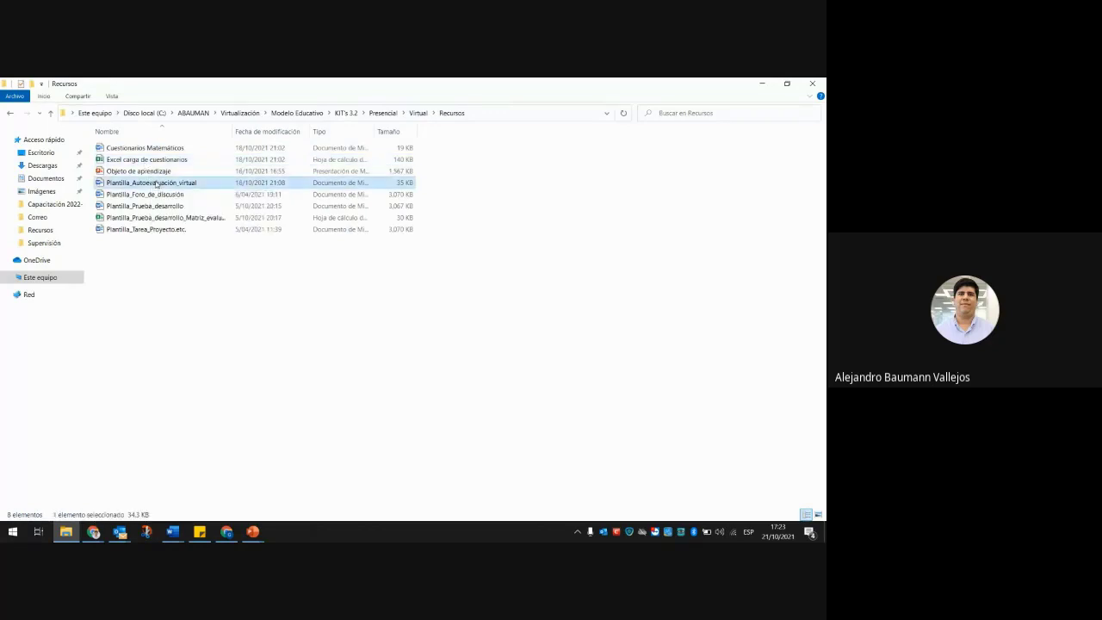
{"action": "double_click", "coordinate": [155, 183]}
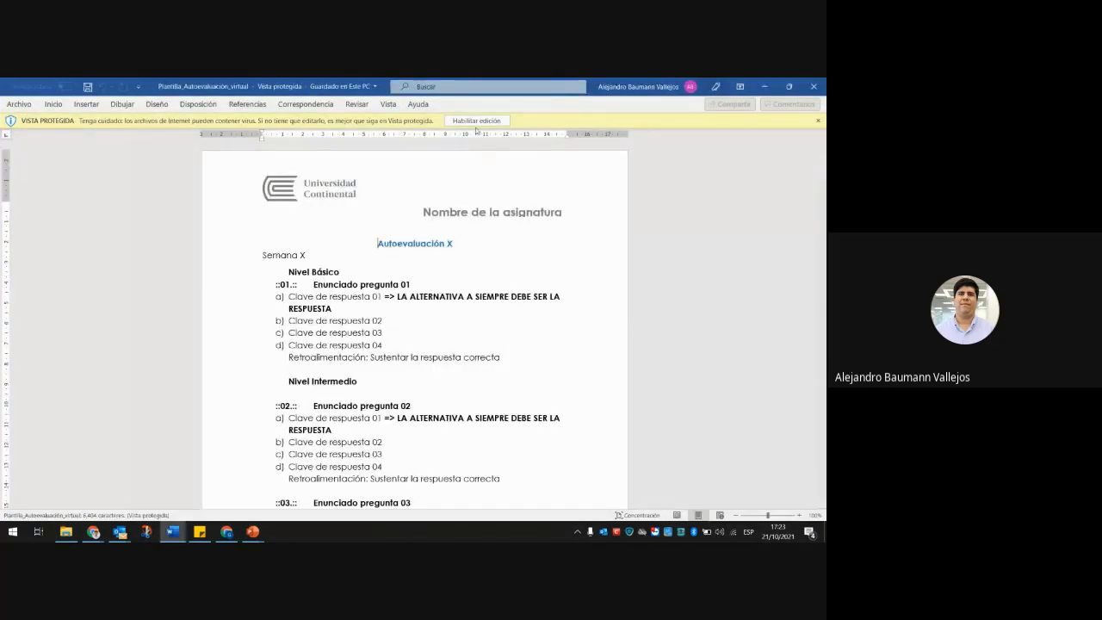
{"action": "left_click", "coordinate": [476, 121]}
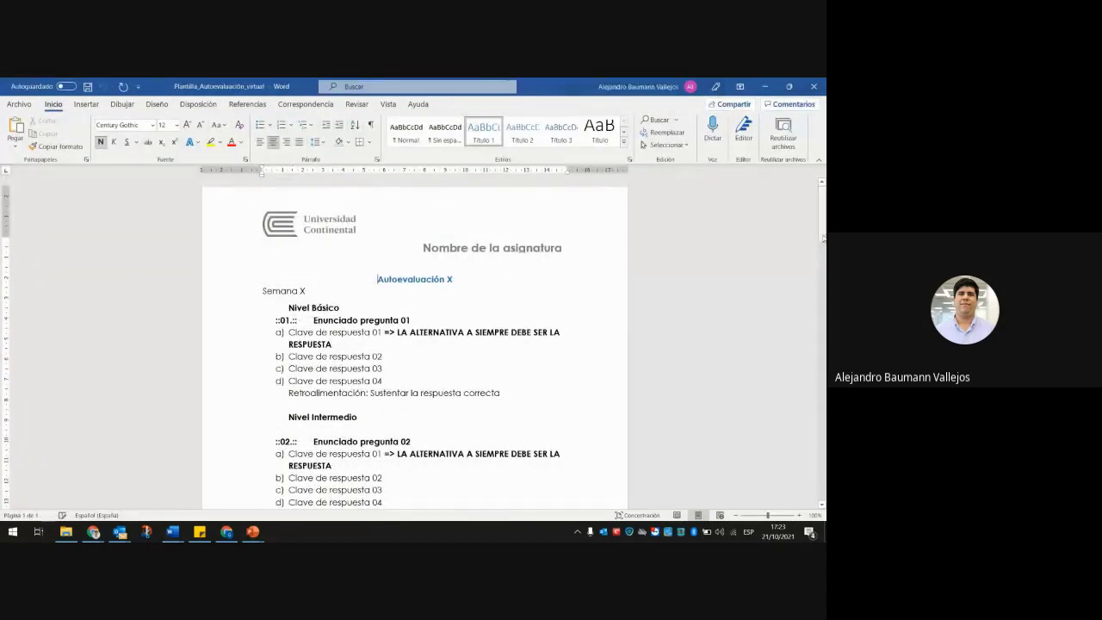
{"action": "left_click_drag", "start_coordinate": [823, 228], "coordinate": [826, 298]}
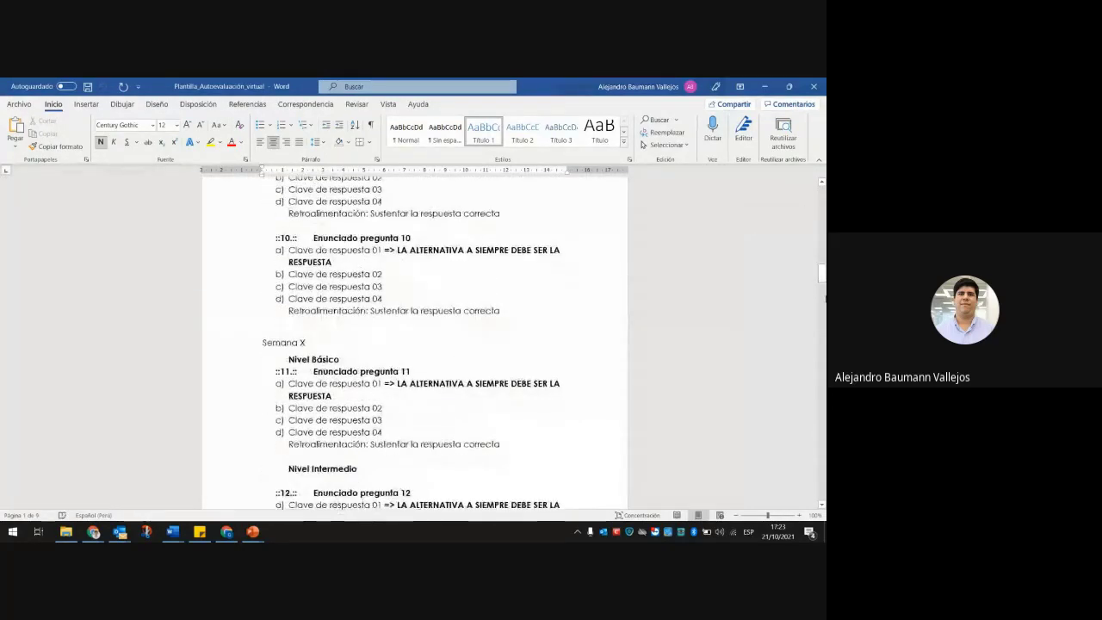
{"action": "key", "text": "alt+Tab"}
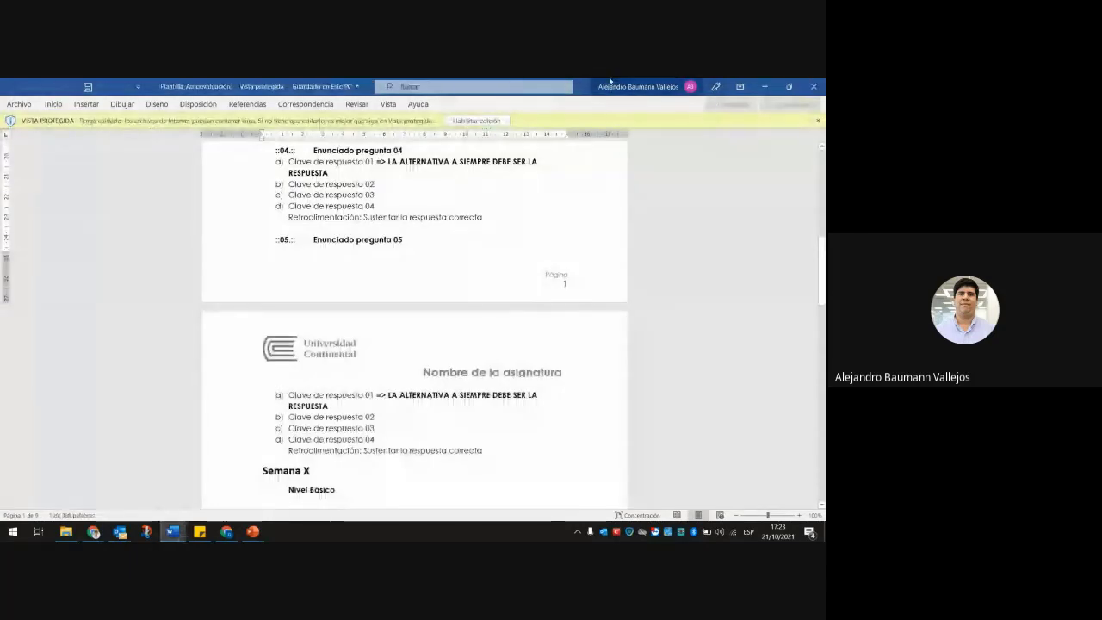
{"action": "left_click", "coordinate": [764, 86]}
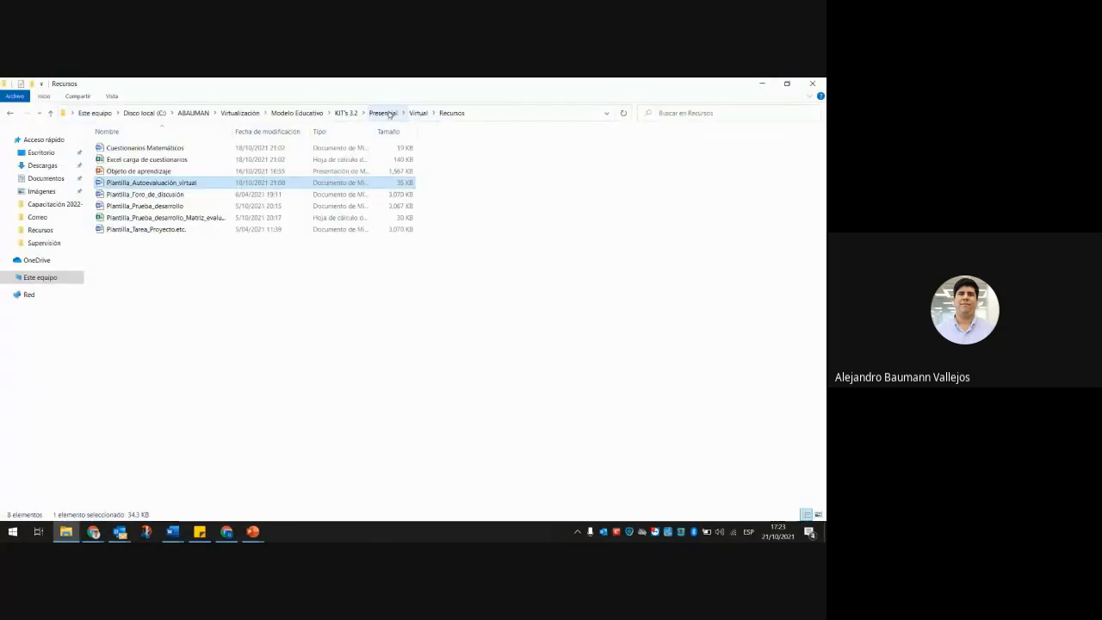
- Go back to KIT's 3.2, open Semipresencial, and view the contents of its Blended and Virtual folders
{"action": "left_click", "coordinate": [384, 113]}
{"action": "left_click", "coordinate": [347, 113]}
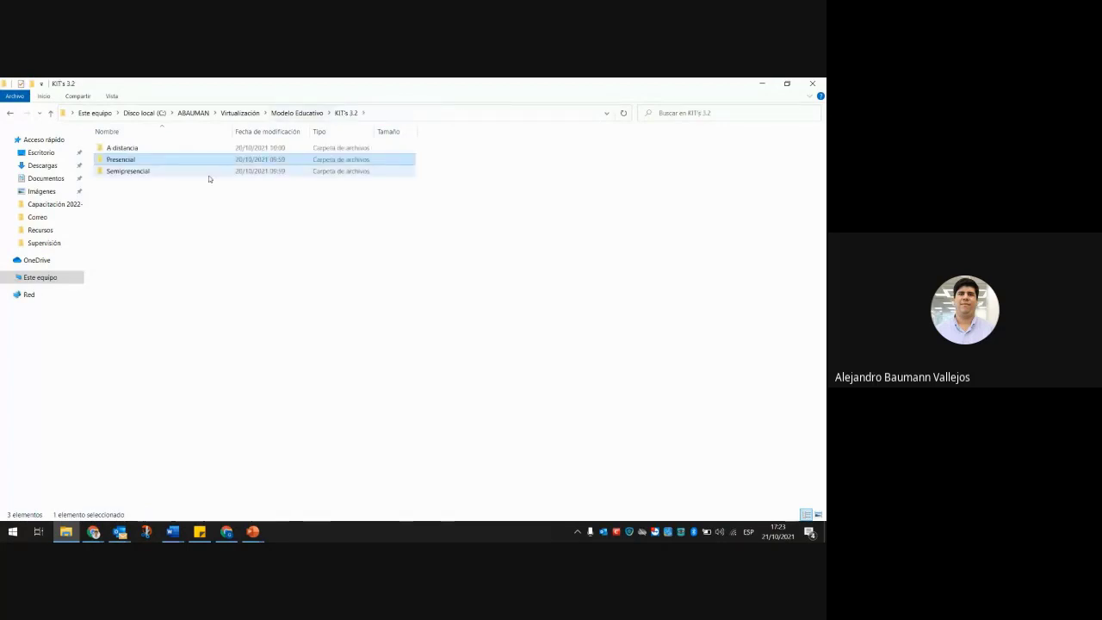
{"action": "double_click", "coordinate": [158, 172]}
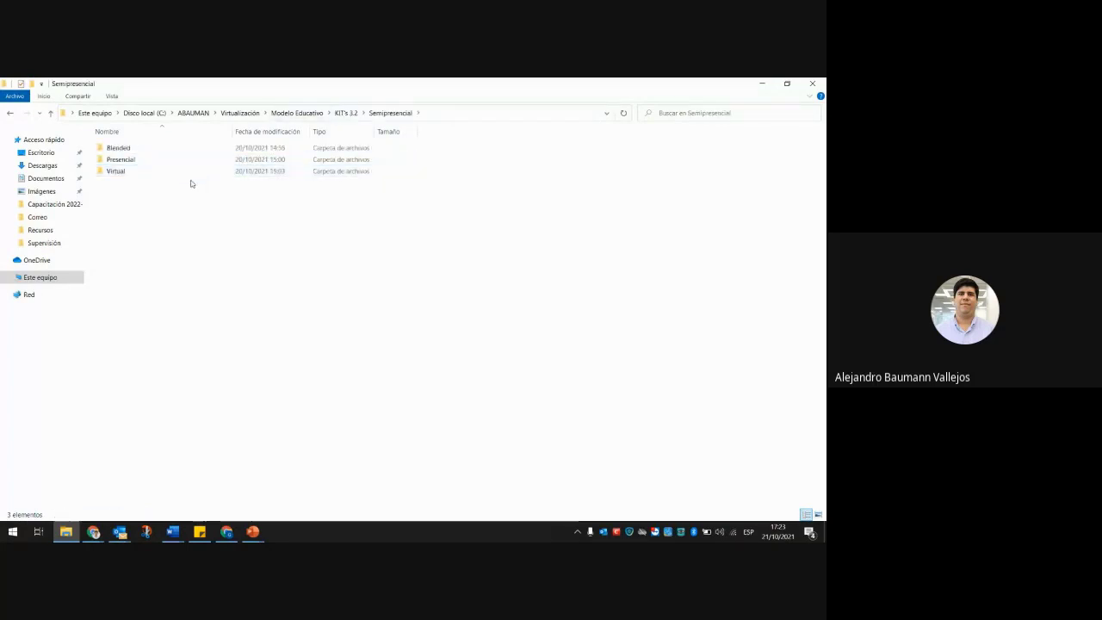
{"action": "double_click", "coordinate": [132, 150]}
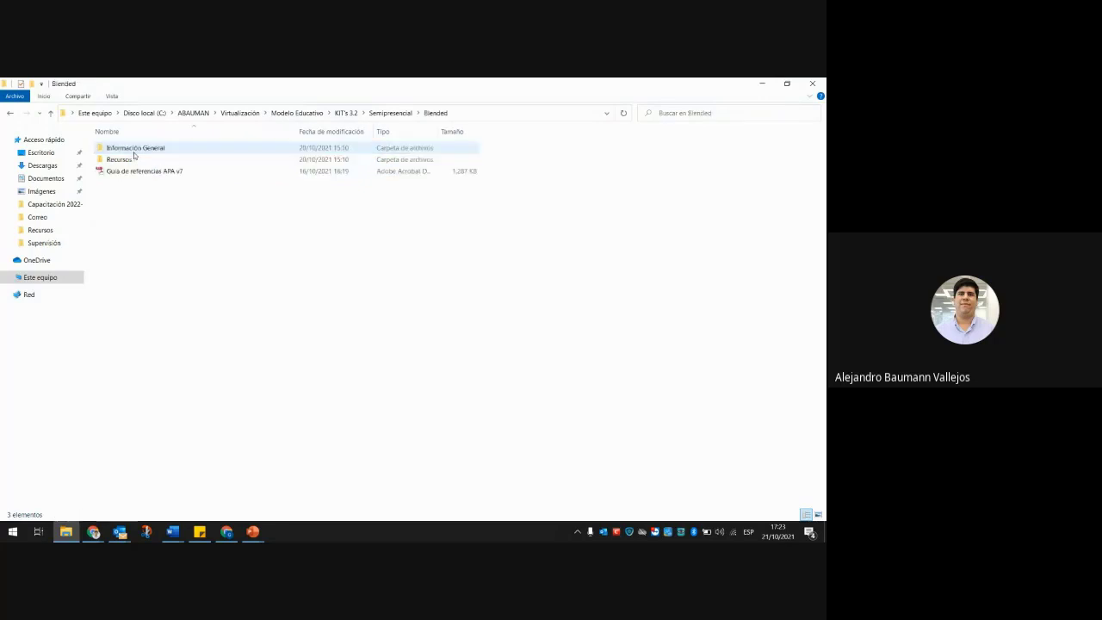
{"action": "left_click", "coordinate": [390, 113]}
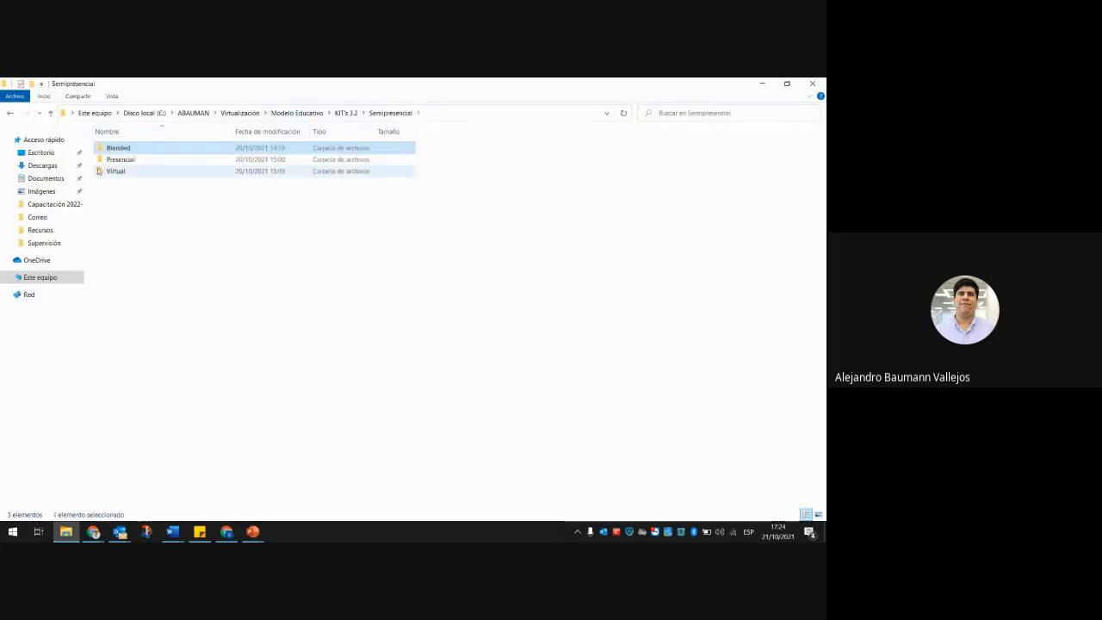
{"action": "double_click", "coordinate": [99, 171]}
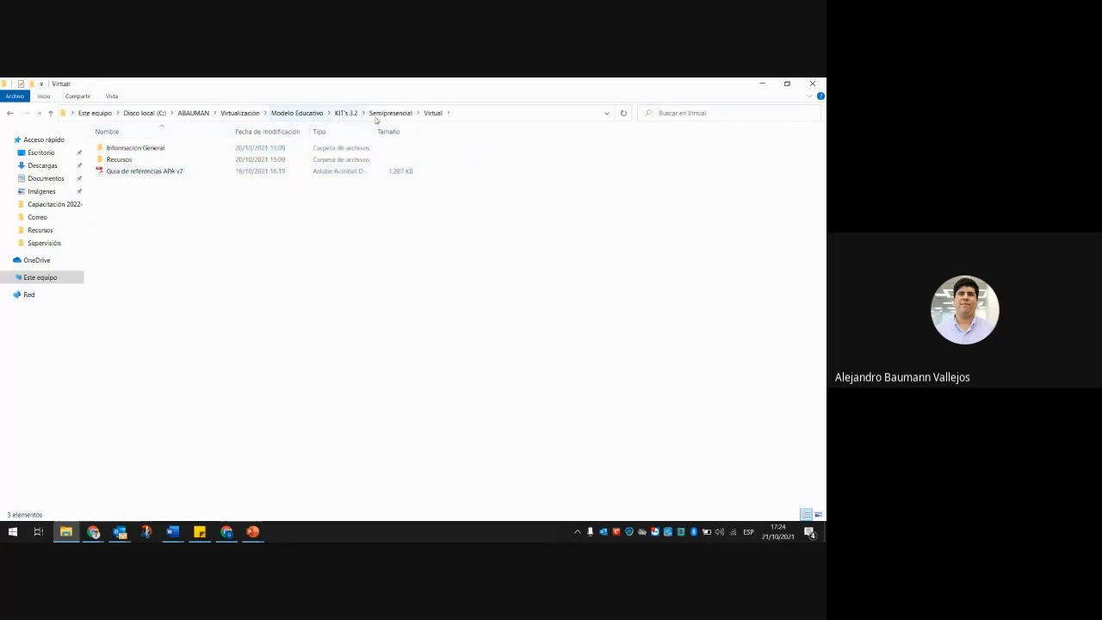
{"action": "left_click", "coordinate": [390, 113]}
- Open the Presencial folder under Semipresencial and view the files in its Recursos and Información general folders
{"action": "double_click", "coordinate": [118, 159]}
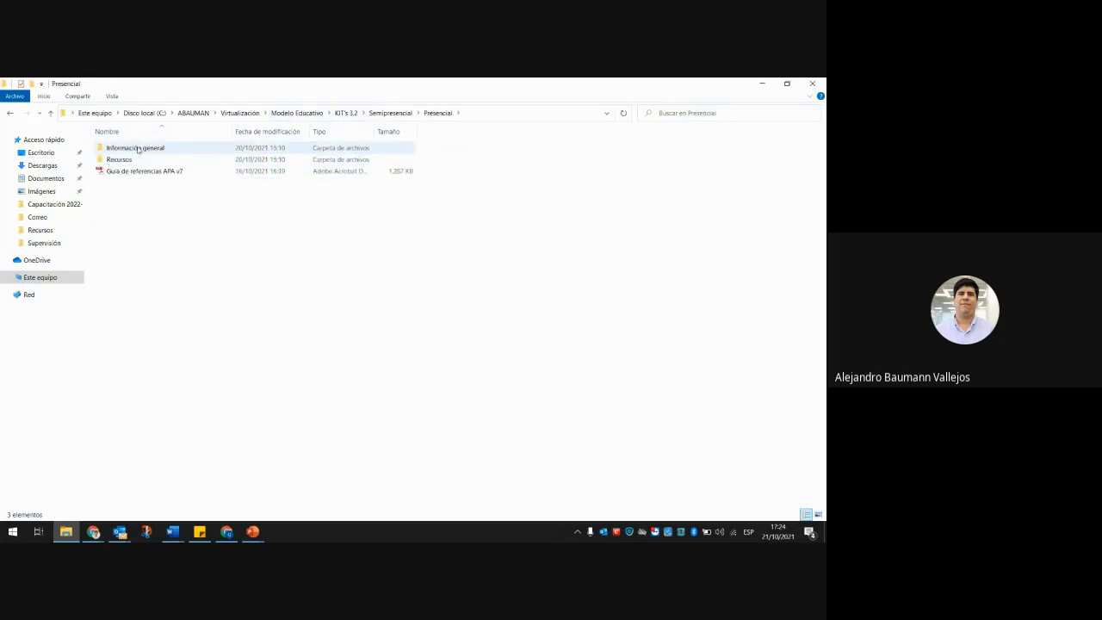
{"action": "double_click", "coordinate": [121, 160]}
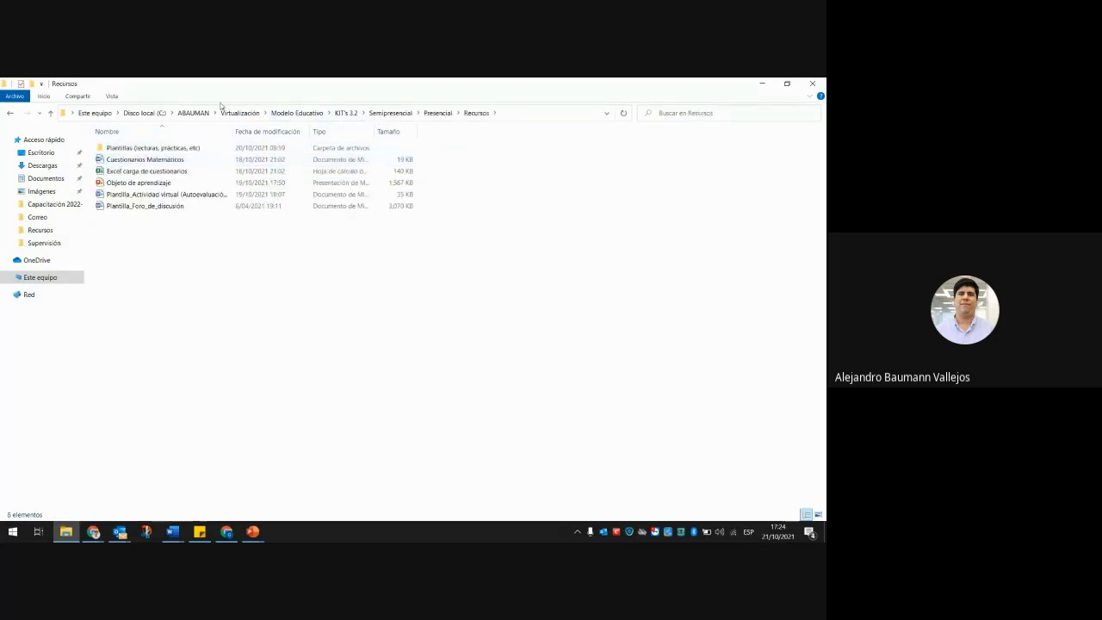
{"action": "left_click", "coordinate": [437, 113]}
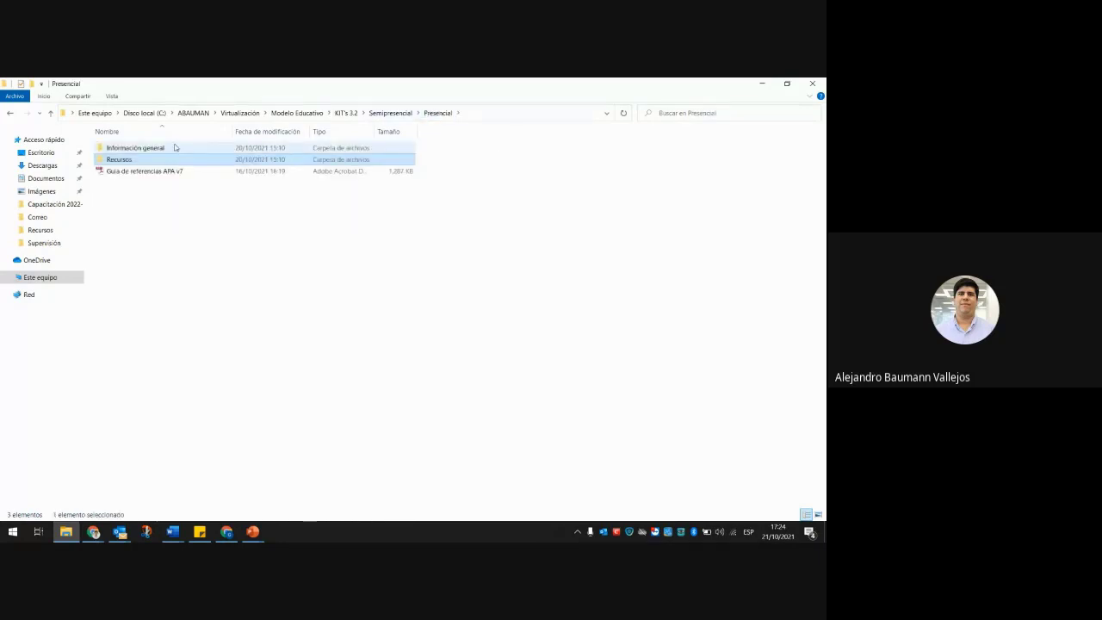
{"action": "double_click", "coordinate": [156, 148]}
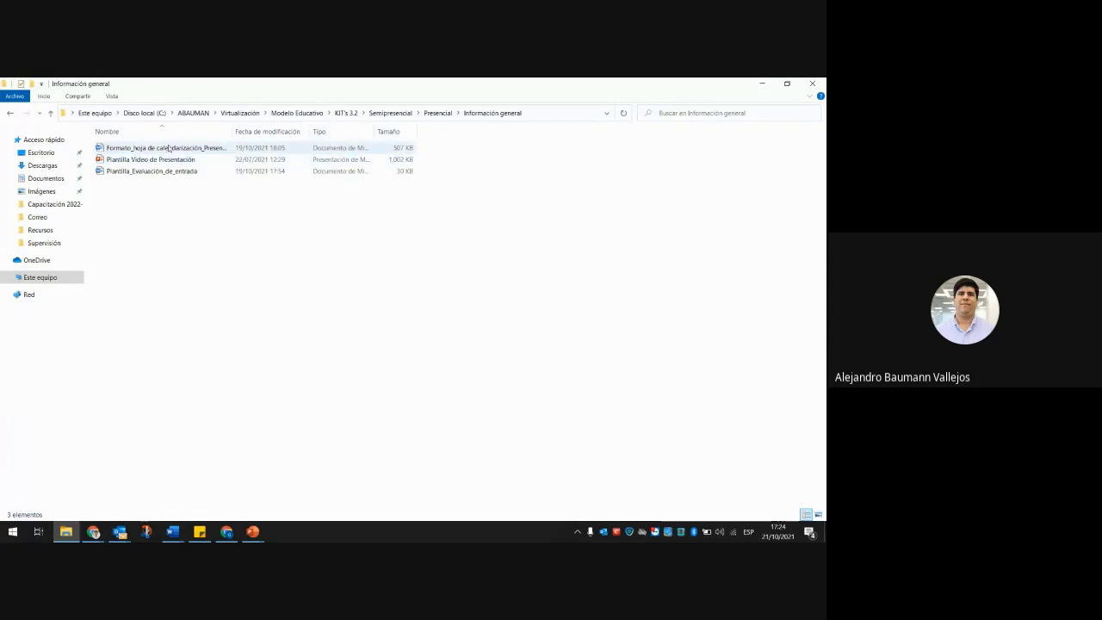
- Open Formato_hoja de calendarización_Presencial, enable editing, examine it through page 11, close it, and return to the Semipresencial folder
{"action": "double_click", "coordinate": [171, 149]}
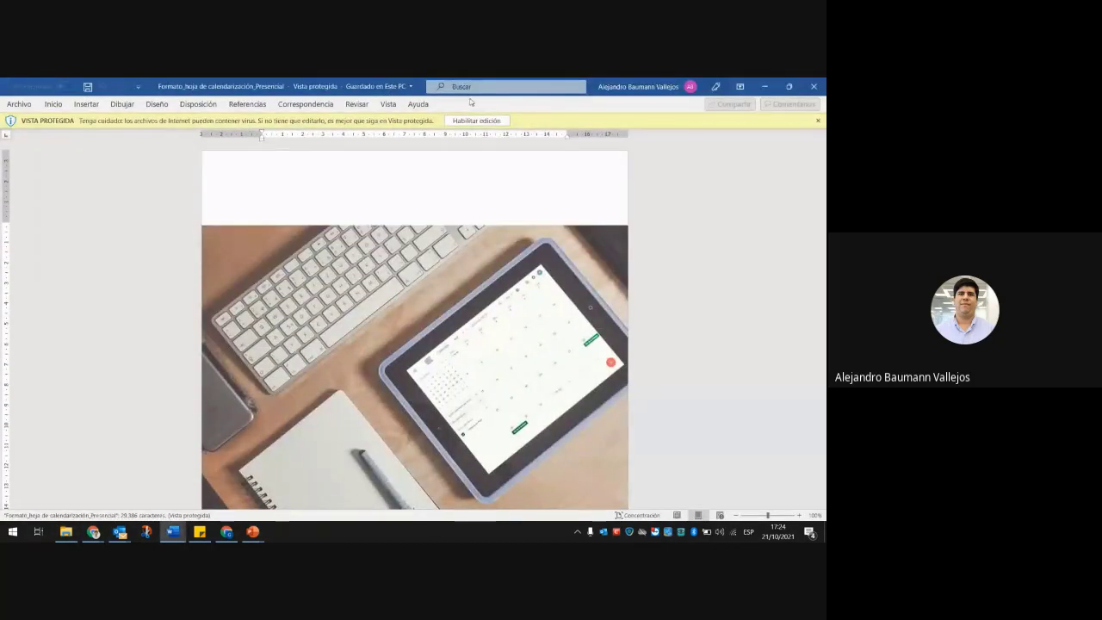
{"action": "left_click", "coordinate": [475, 121]}
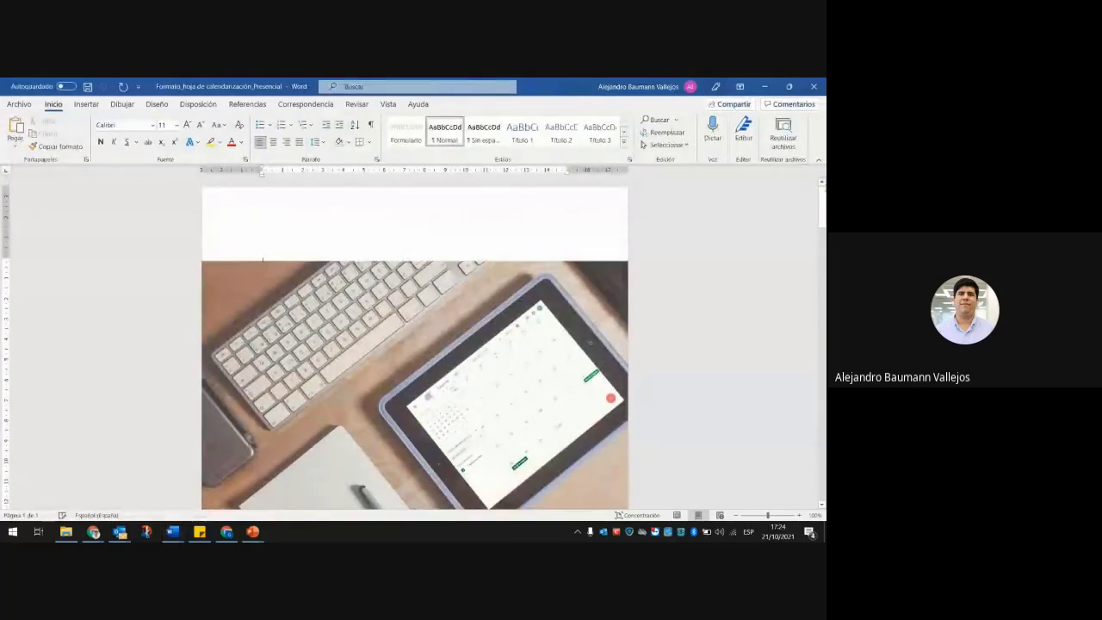
{"action": "left_click_drag", "start_coordinate": [821, 205], "coordinate": [822, 417]}
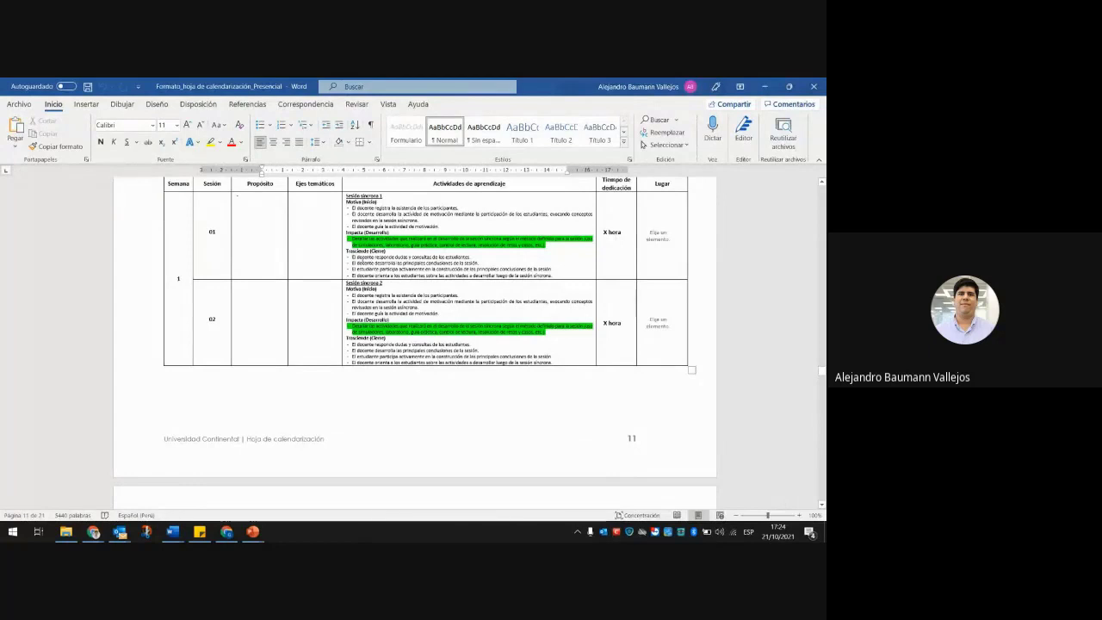
{"action": "left_click", "coordinate": [813, 86]}
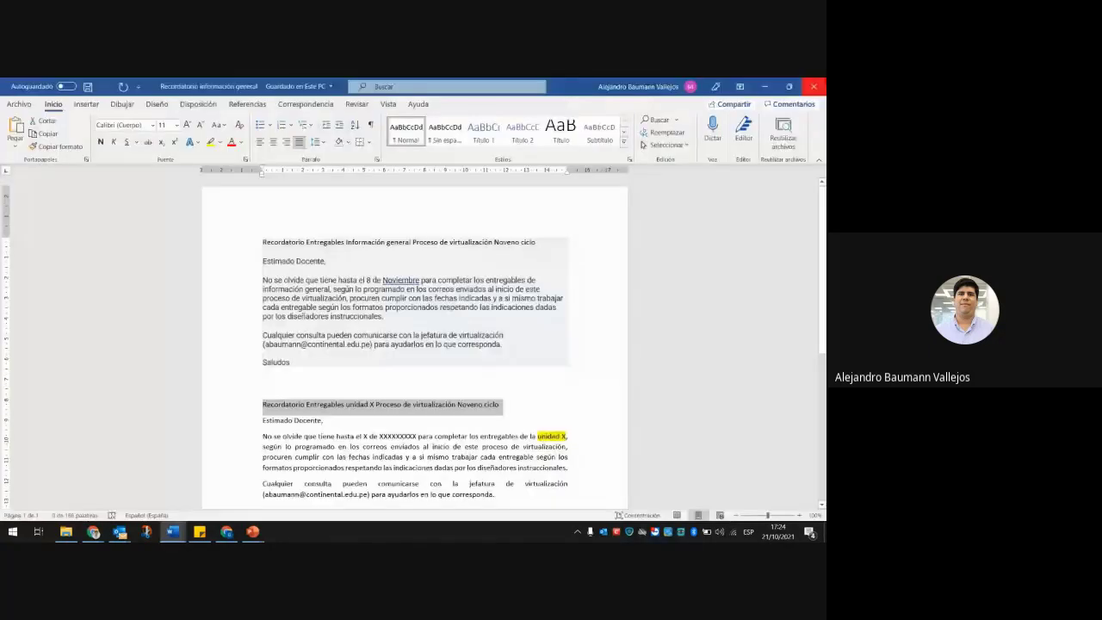
{"action": "left_click", "coordinate": [764, 86]}
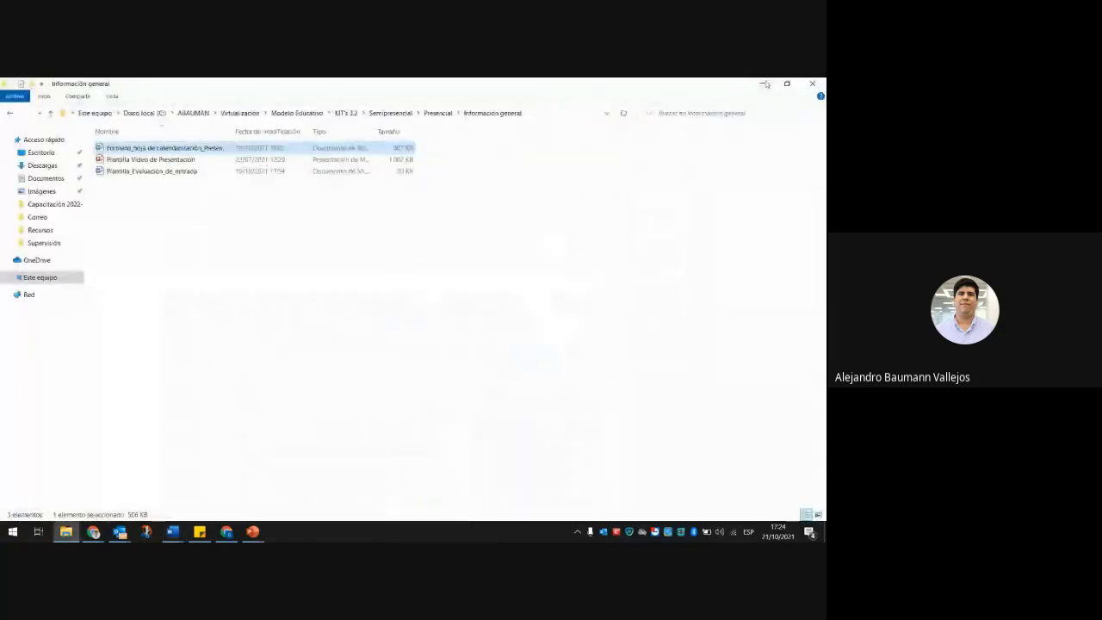
{"action": "left_click", "coordinate": [439, 112]}
{"action": "left_click", "coordinate": [398, 116]}
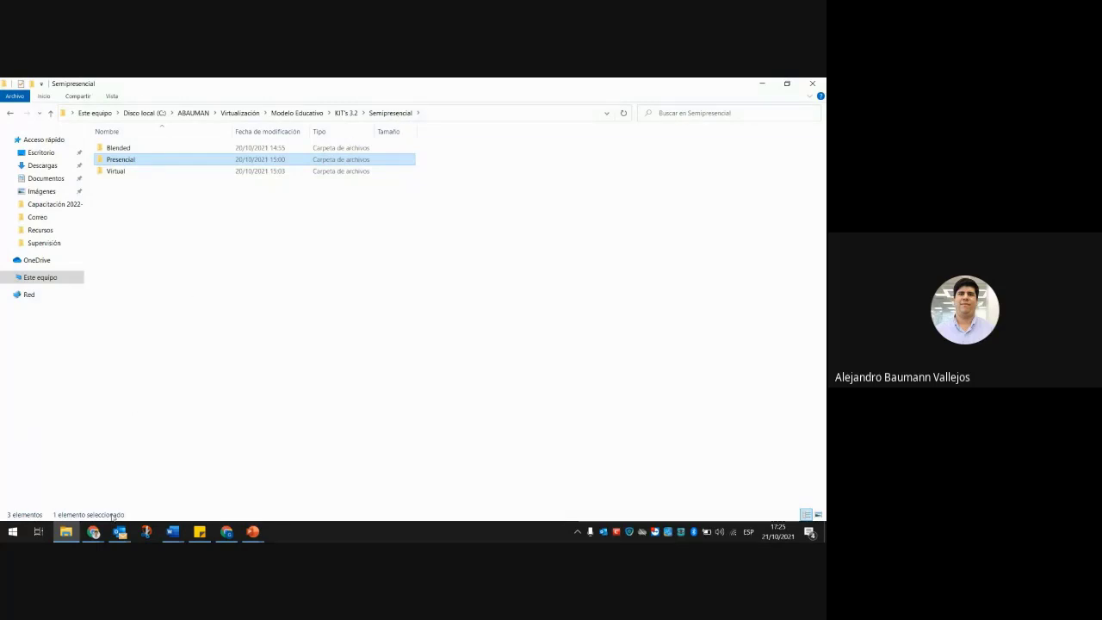
- Check the Google Meet call window and return to the Semipresencial folder in File Explorer
{"action": "mouse_move", "coordinate": [93, 531]}
{"action": "left_click", "coordinate": [91, 465]}
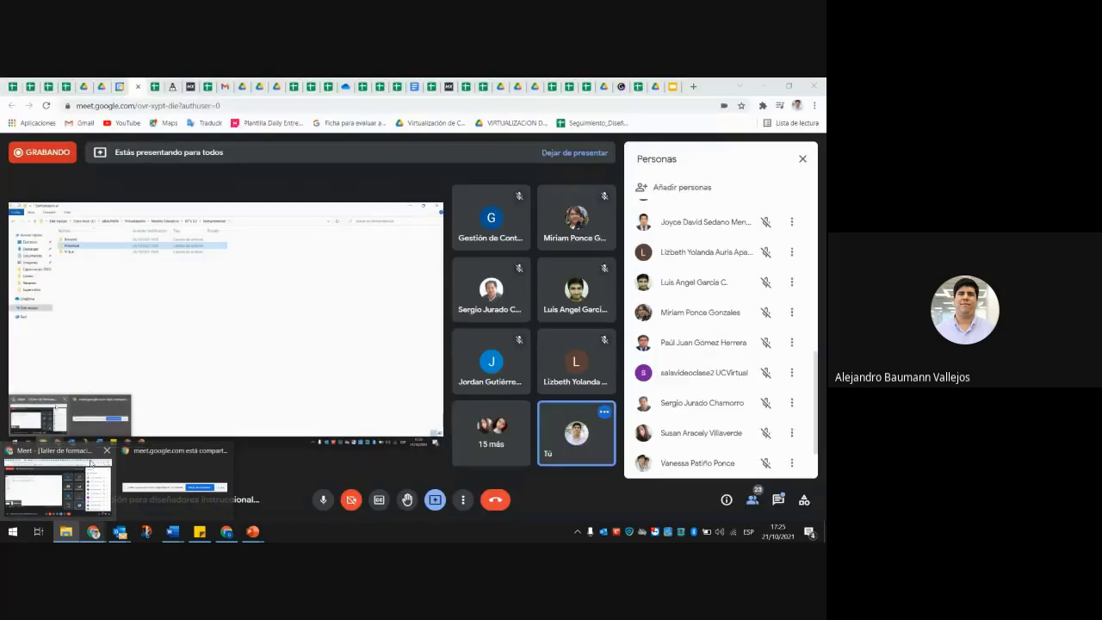
{"action": "left_click", "coordinate": [65, 531]}
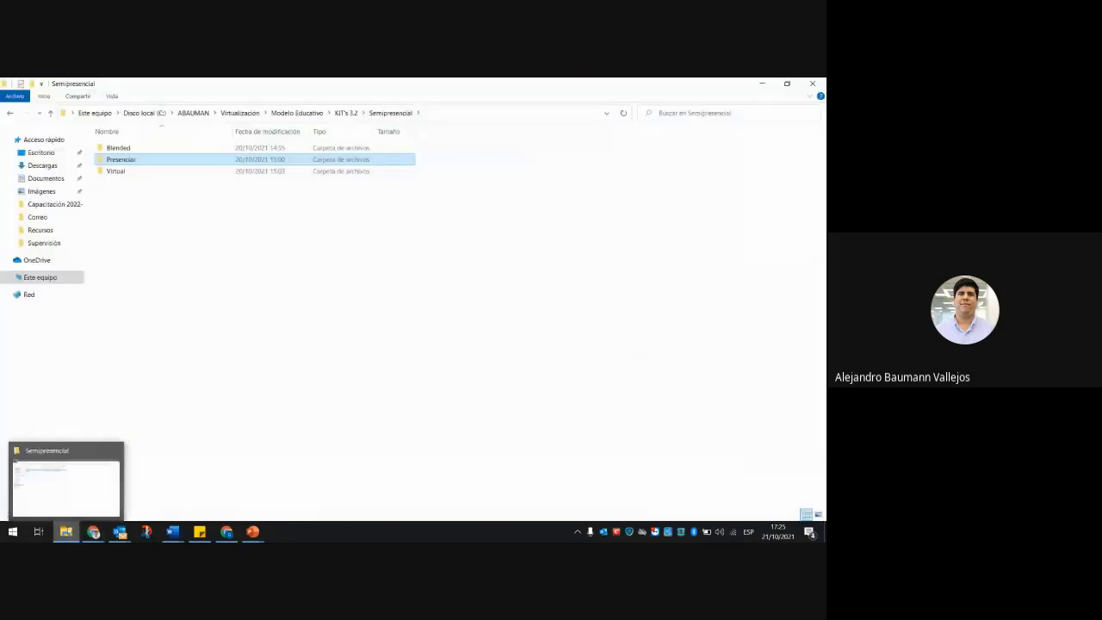
- Switch to the Introducción a los KITs presentation in PowerPoint to show its closing slide, and return to the Google Meet call
{"action": "mouse_move", "coordinate": [257, 532]}
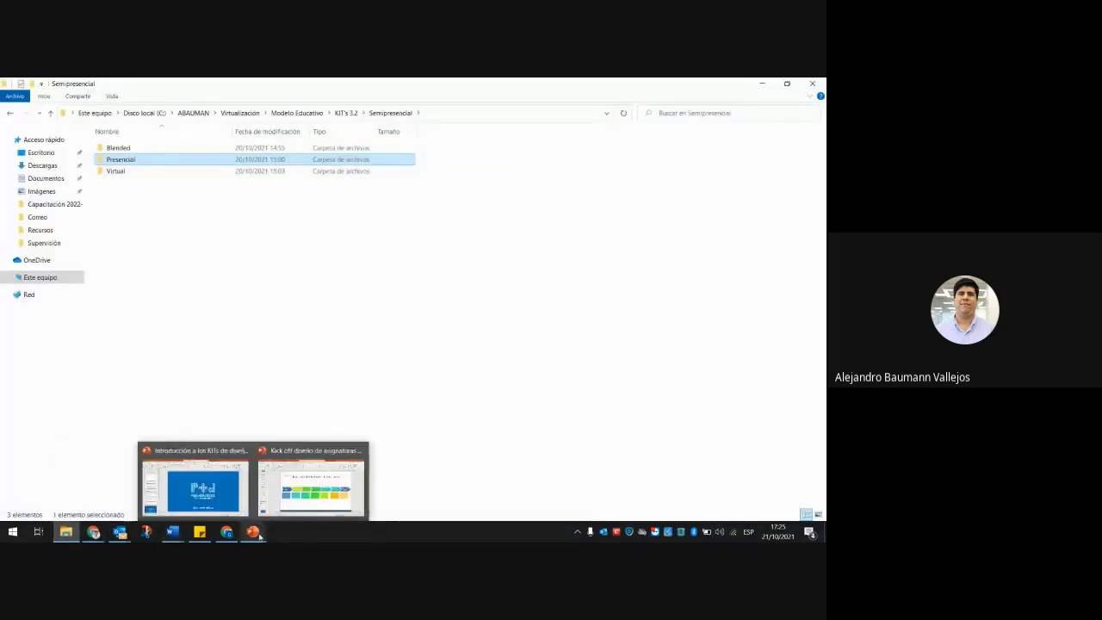
{"action": "left_click", "coordinate": [194, 483]}
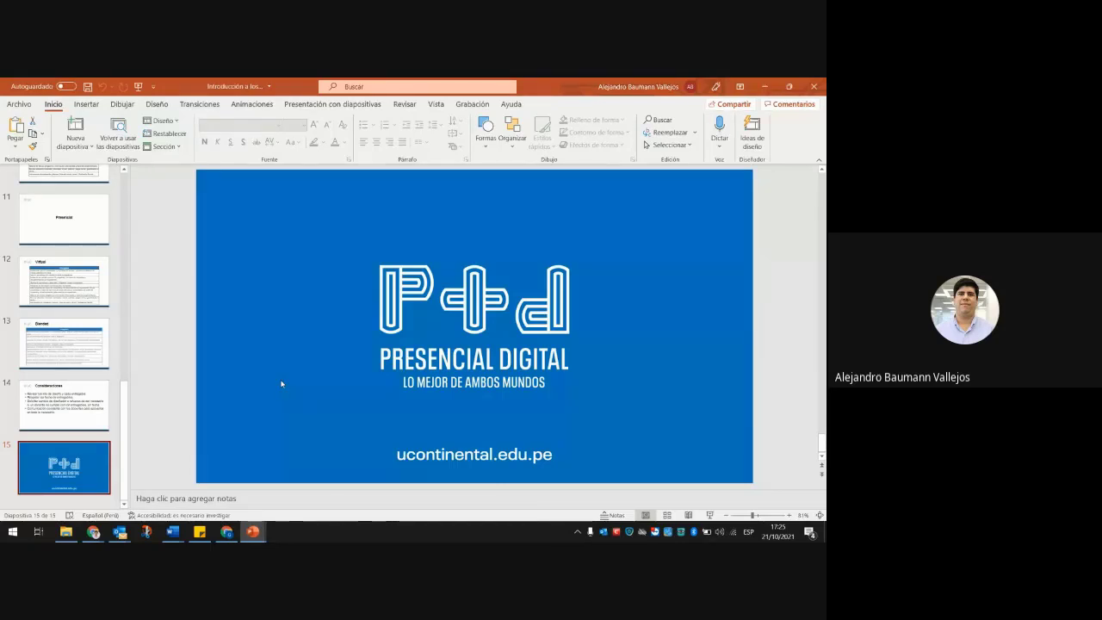
{"action": "mouse_move", "coordinate": [95, 533]}
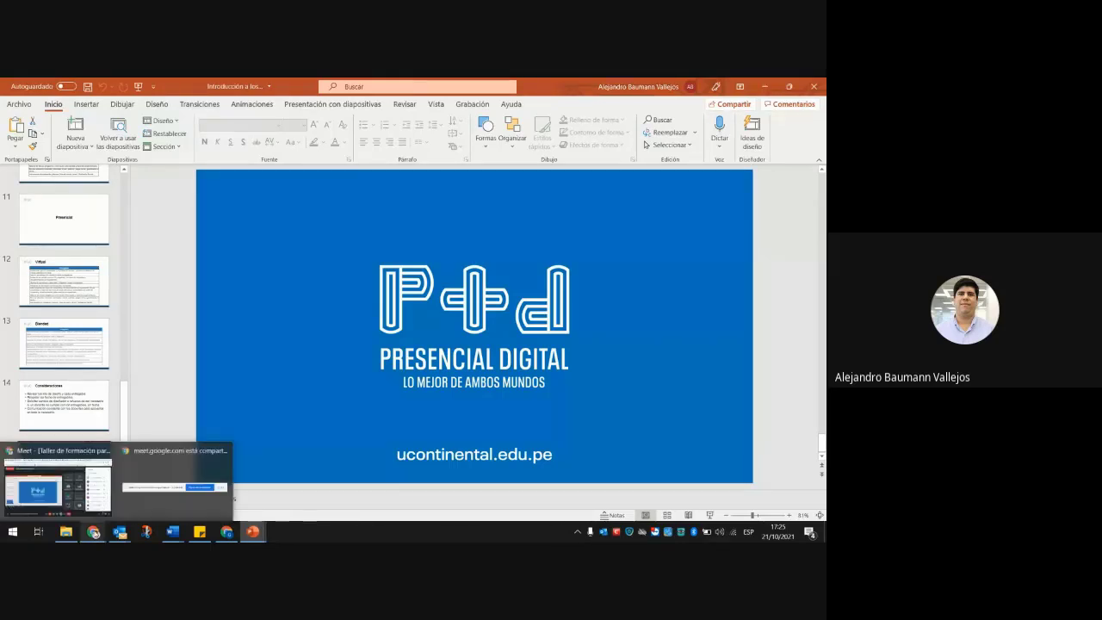
{"action": "left_click", "coordinate": [80, 513]}
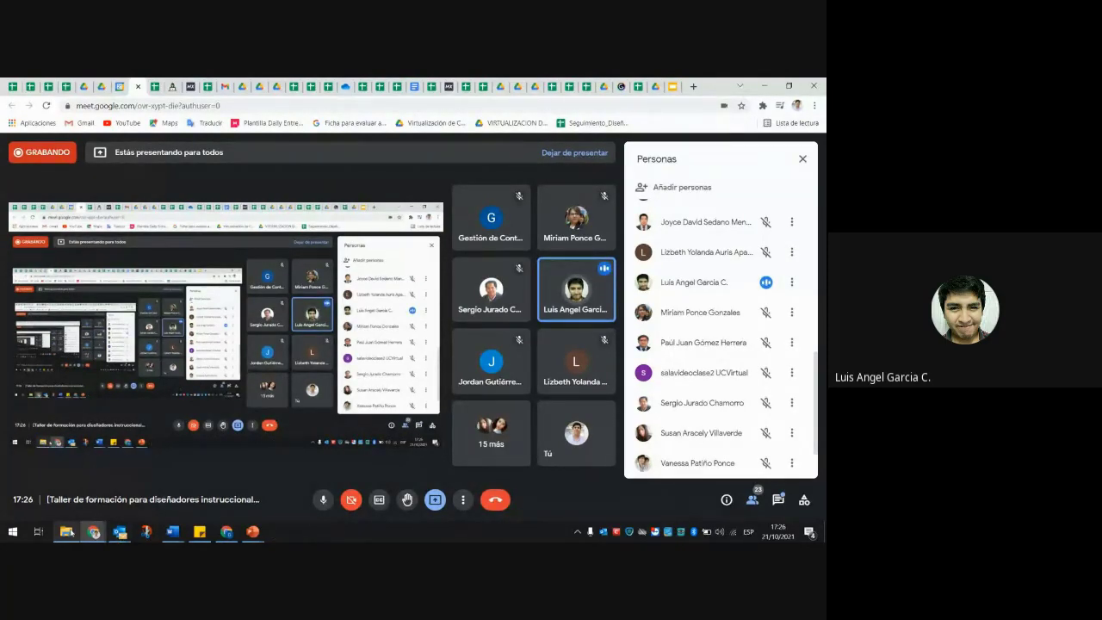
{"action": "mouse_move", "coordinate": [69, 532]}
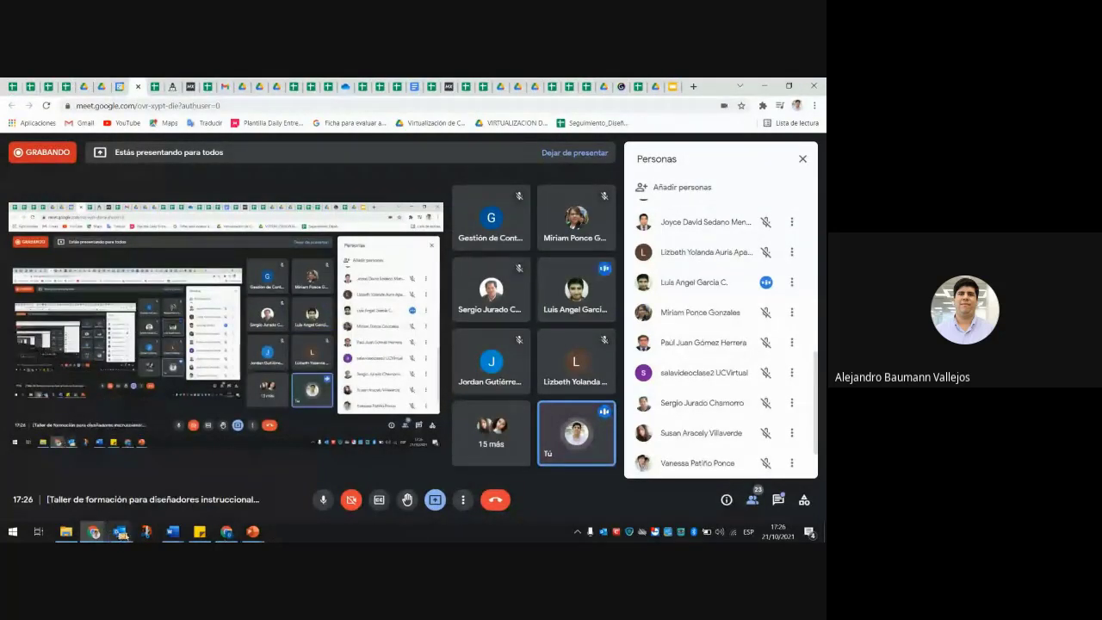
- Open Sílabo Derecho de la Regulación from the Noveno ciclo folder in Descargas and go to the evaluation table on page 4
{"action": "mouse_move", "coordinate": [175, 535]}
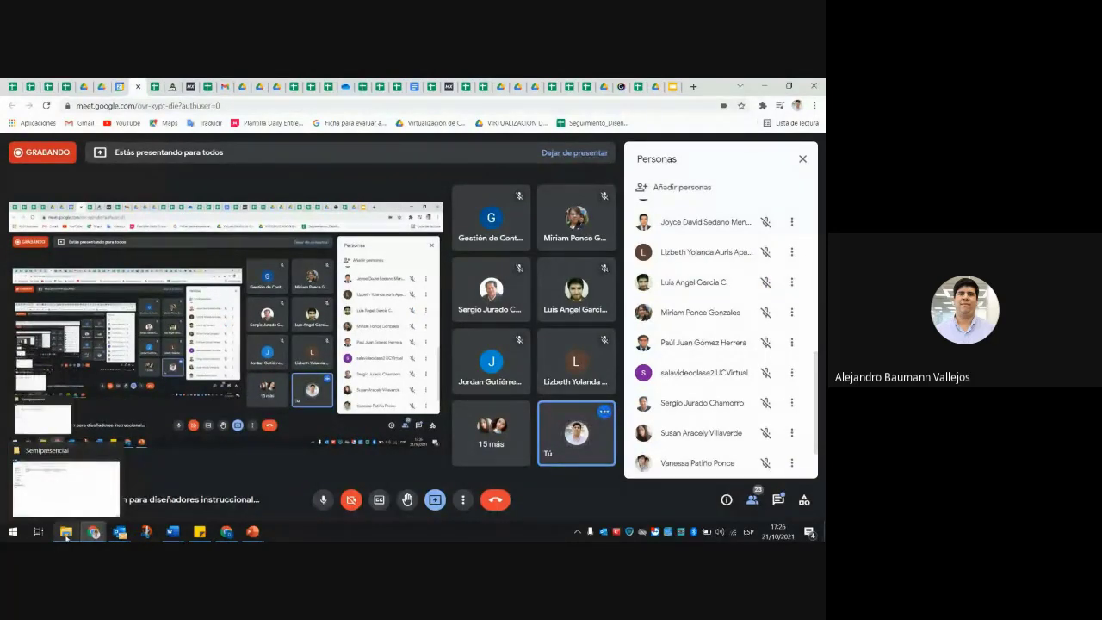
{"action": "left_click", "coordinate": [66, 534]}
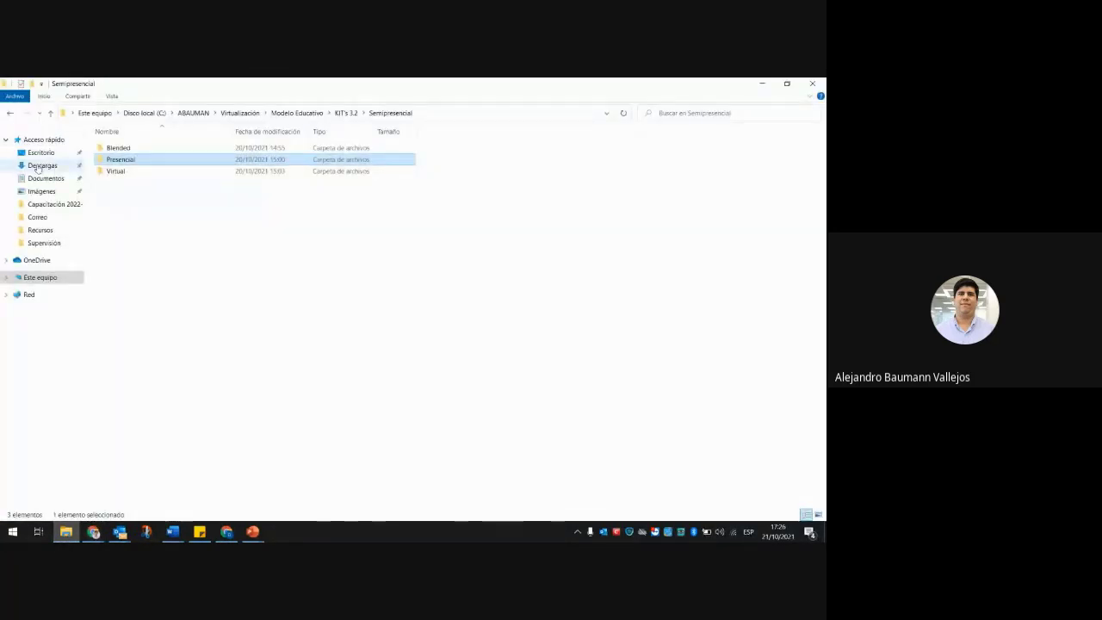
{"action": "left_click", "coordinate": [44, 165]}
{"action": "double_click", "coordinate": [127, 196]}
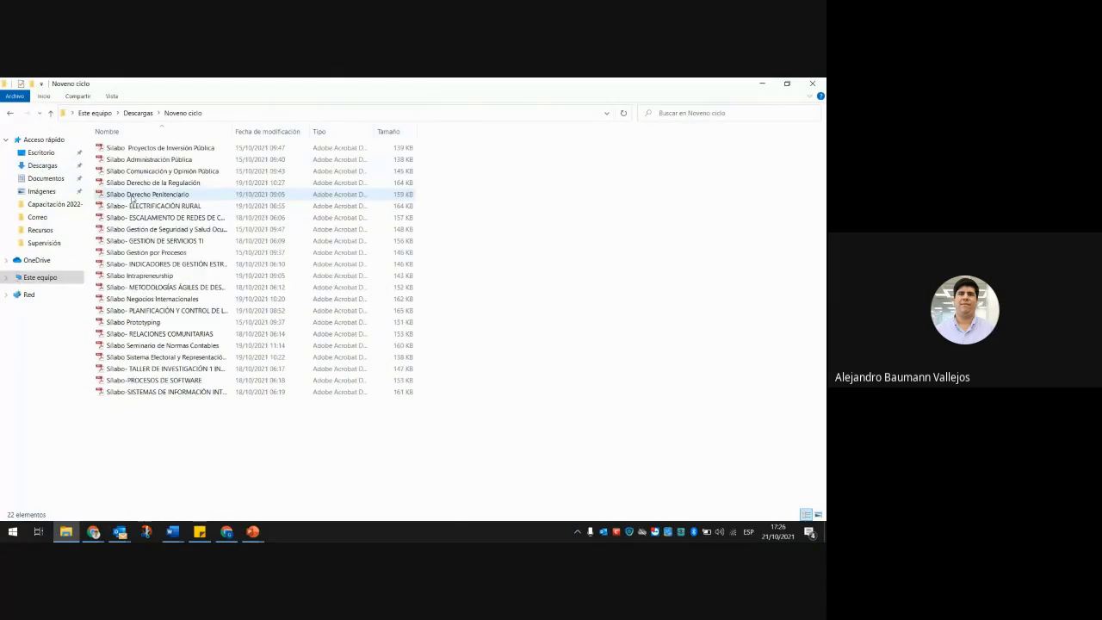
{"action": "left_click", "coordinate": [159, 185]}
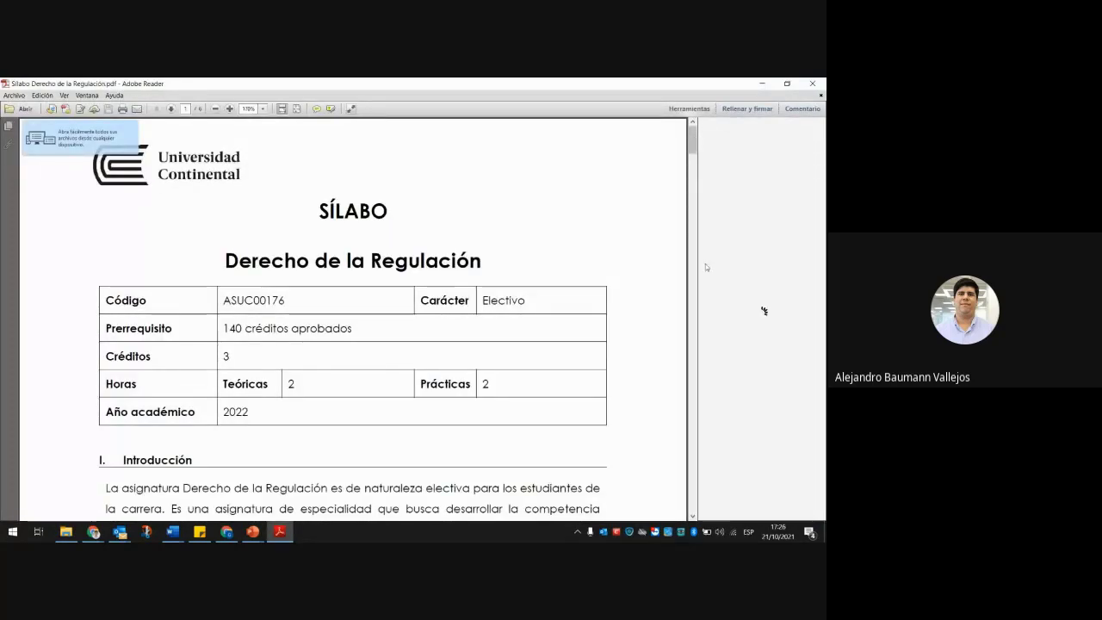
{"action": "scroll", "coordinate": [705, 263], "scroll_direction": "down", "scroll_amount": 15}
{"action": "scroll", "coordinate": [706, 321], "scroll_direction": "down", "scroll_amount": 15}
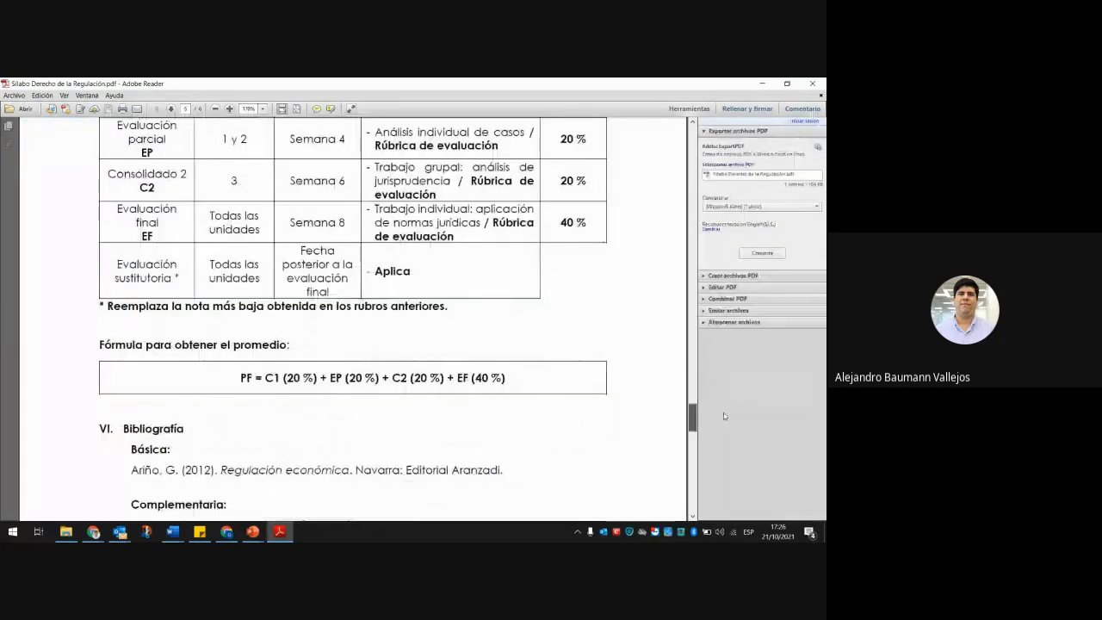
{"action": "left_click_drag", "start_coordinate": [724, 413], "coordinate": [724, 342]}
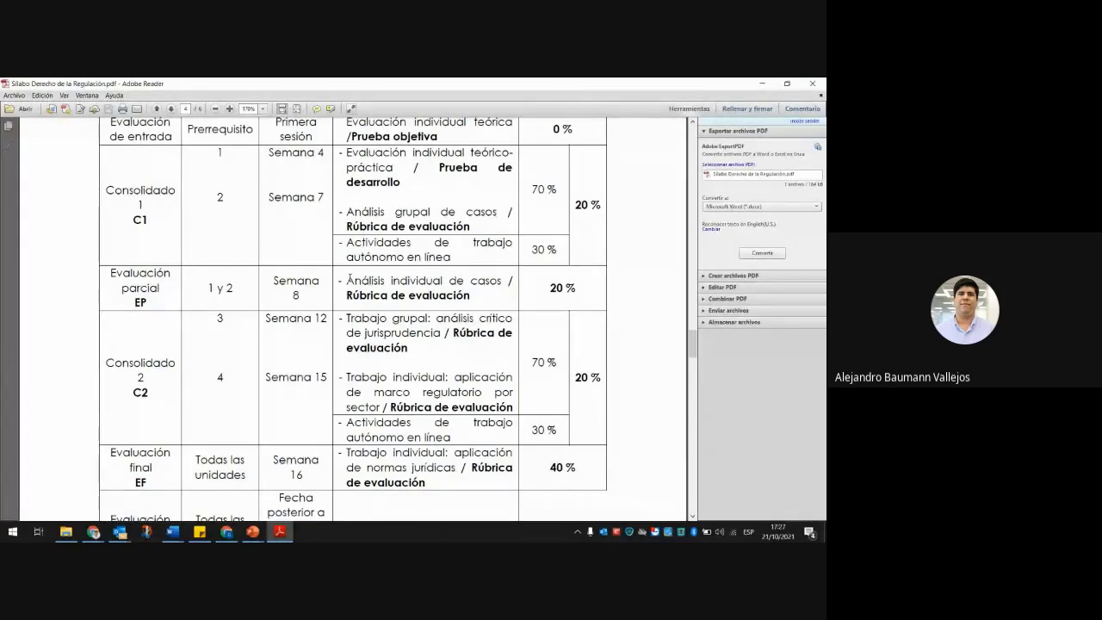
- Highlight the Evaluación parcial row with its Rúbrica de evaluación, and the Evaluación individual teórico-práctica text under Consolidado 1
{"action": "left_click_drag", "start_coordinate": [346, 280], "coordinate": [472, 295]}
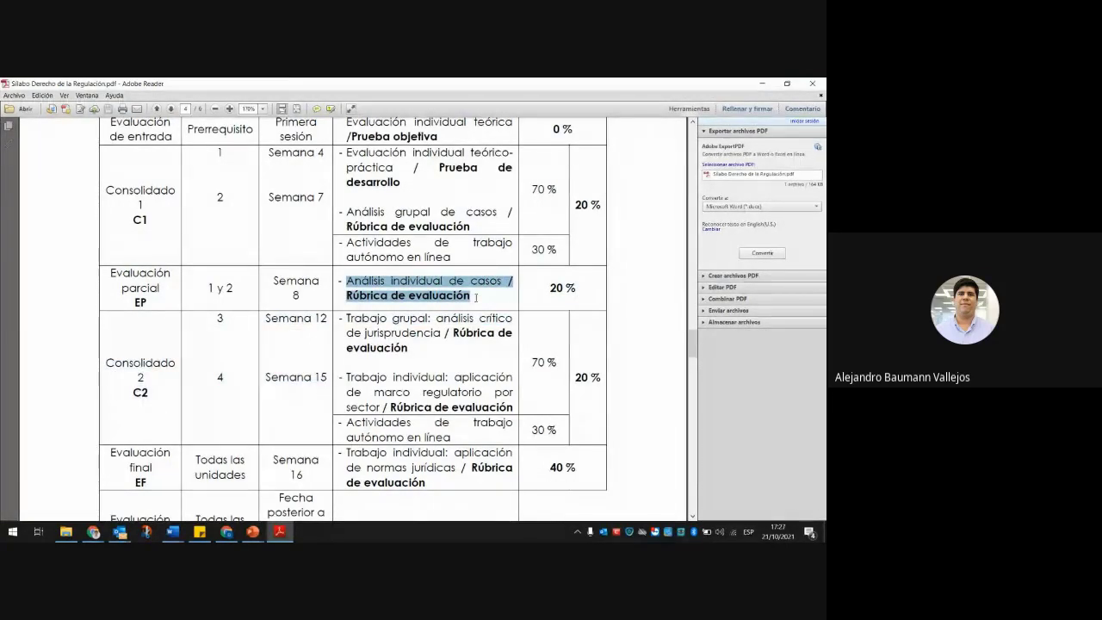
{"action": "double_click", "coordinate": [473, 296]}
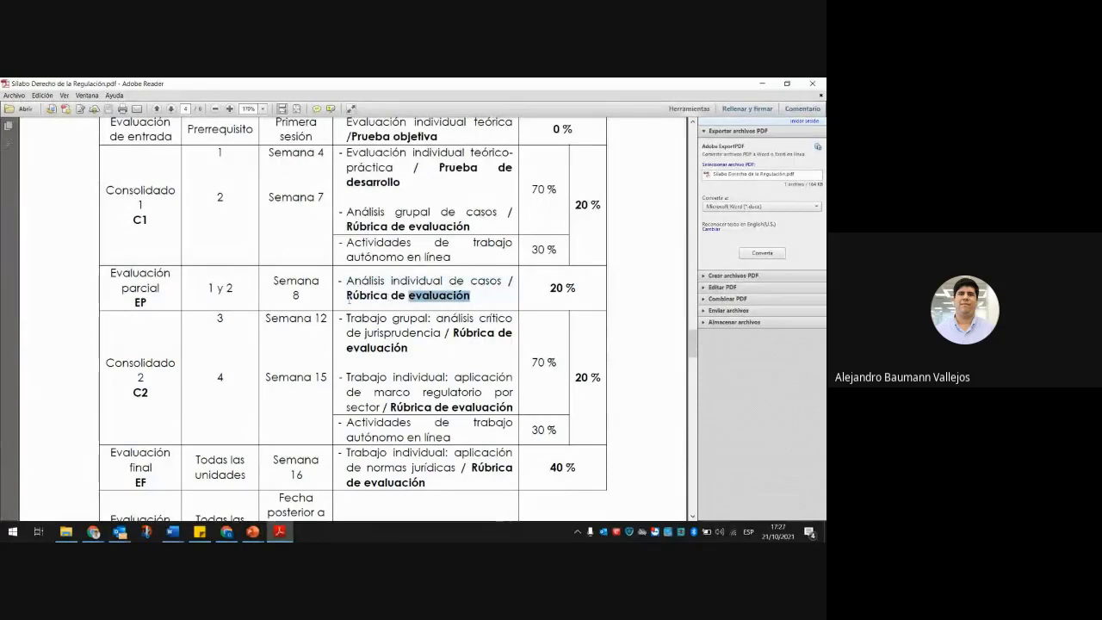
{"action": "left_click", "coordinate": [347, 296]}
{"action": "left_click_drag", "start_coordinate": [348, 295], "coordinate": [453, 297]}
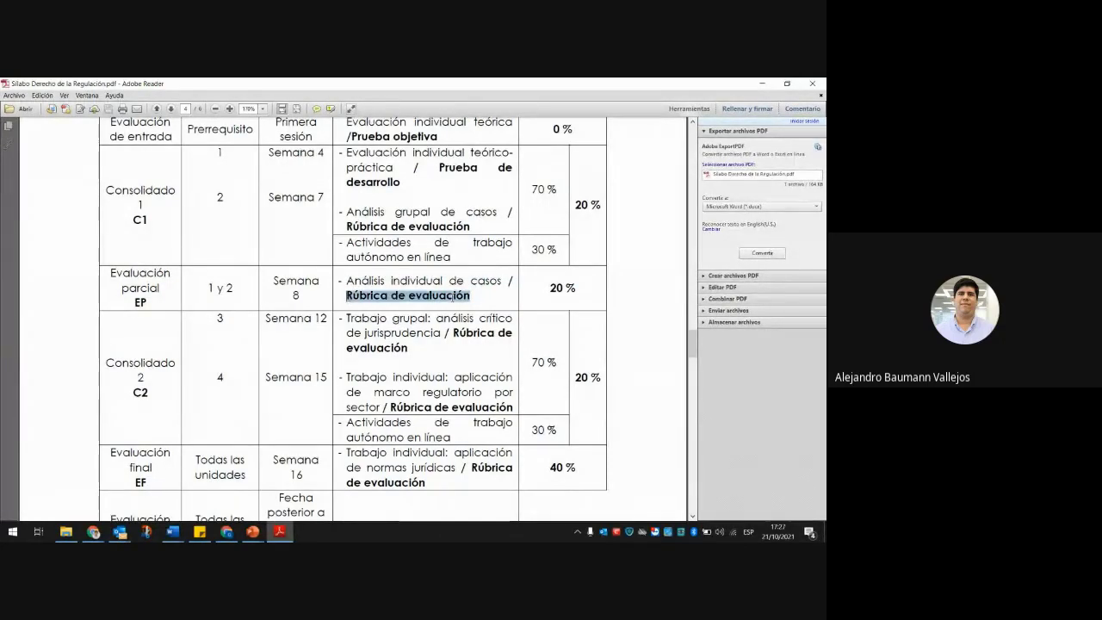
{"action": "left_click_drag", "start_coordinate": [111, 273], "coordinate": [579, 286]}
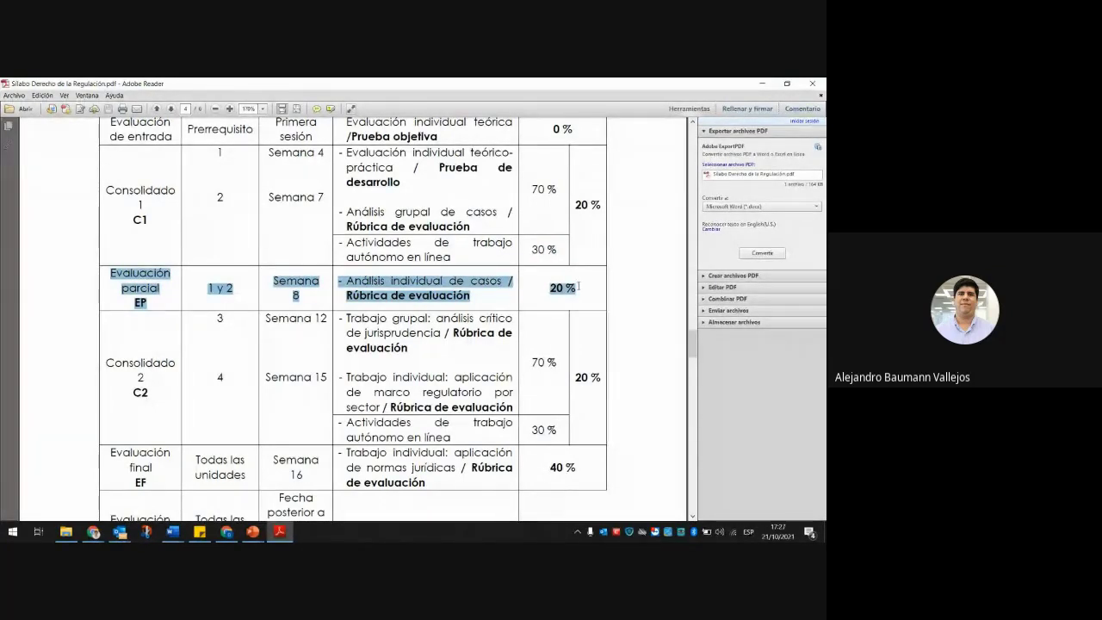
{"action": "left_click", "coordinate": [480, 293]}
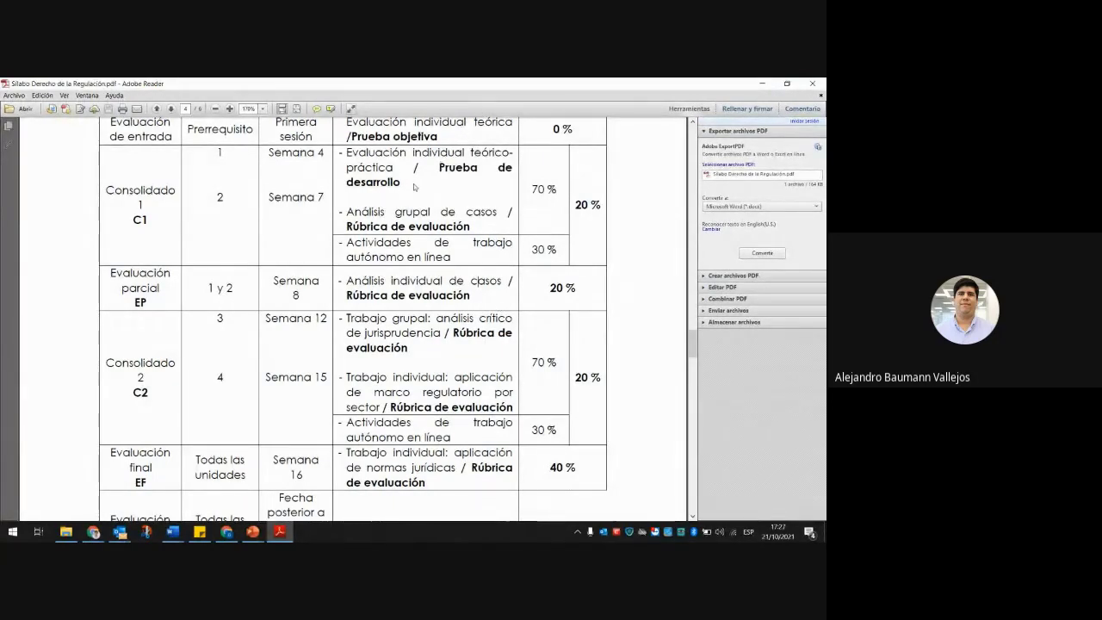
{"action": "left_click_drag", "start_coordinate": [396, 167], "coordinate": [356, 152]}
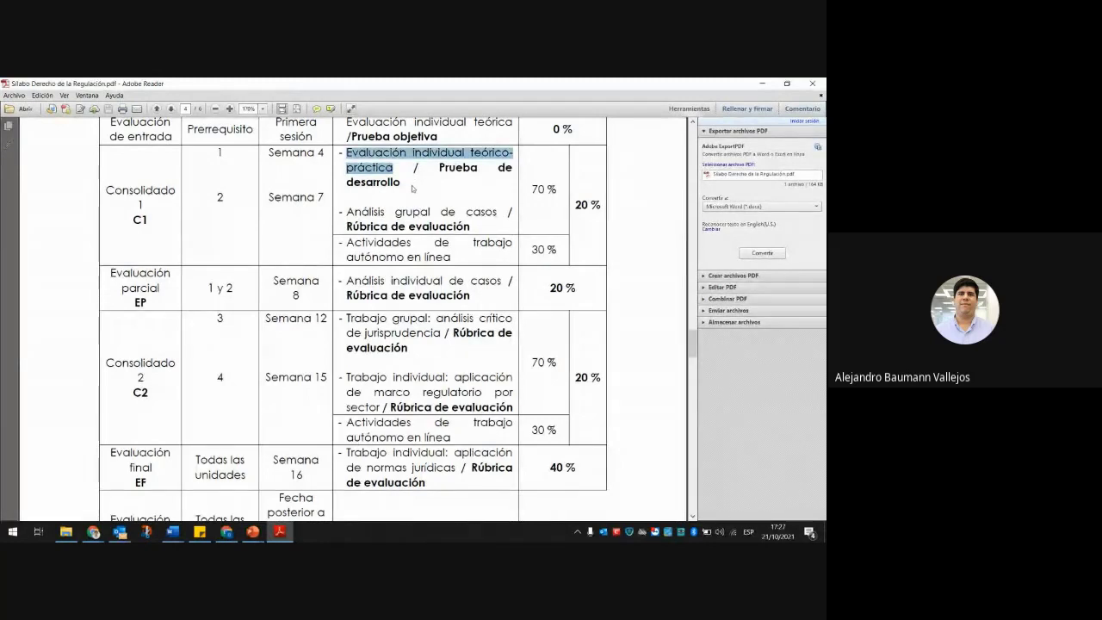
{"action": "left_click", "coordinate": [412, 188]}
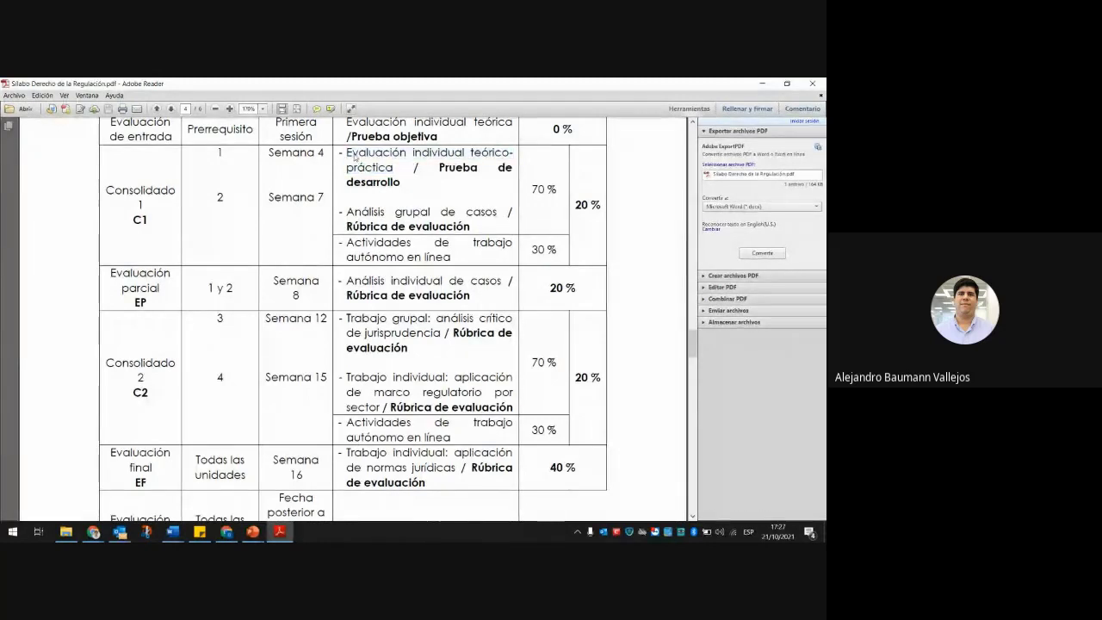
- Switch to File Explorer, view the Recursos folder under Semipresencial > Presencial, and return to the Semipresencial folder
{"action": "left_click", "coordinate": [65, 532]}
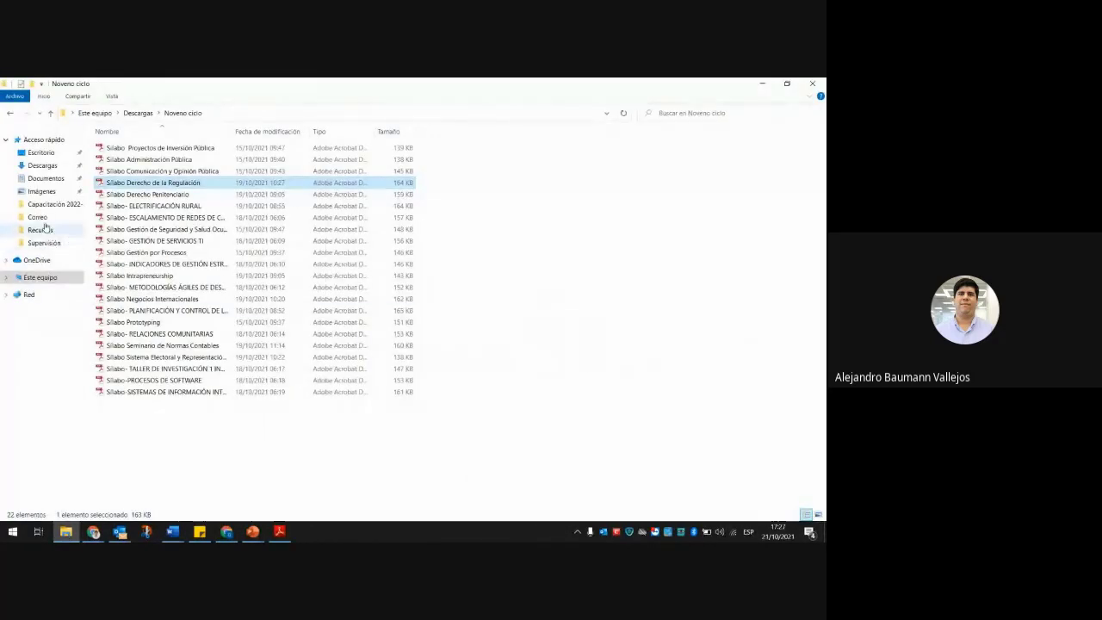
{"action": "left_click", "coordinate": [10, 113]}
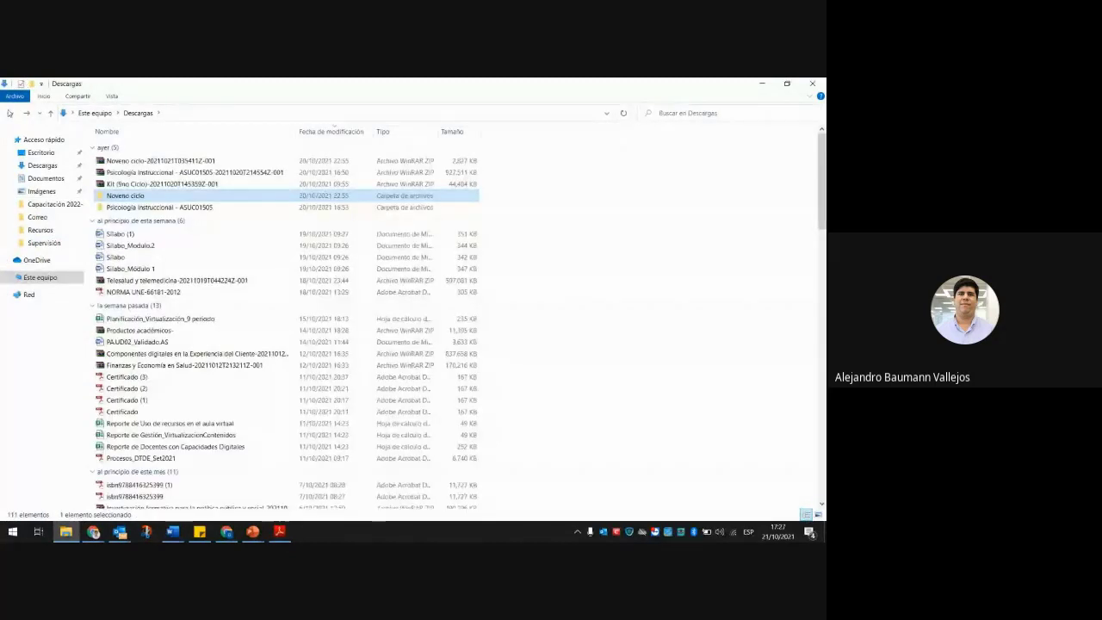
{"action": "left_click", "coordinate": [9, 113]}
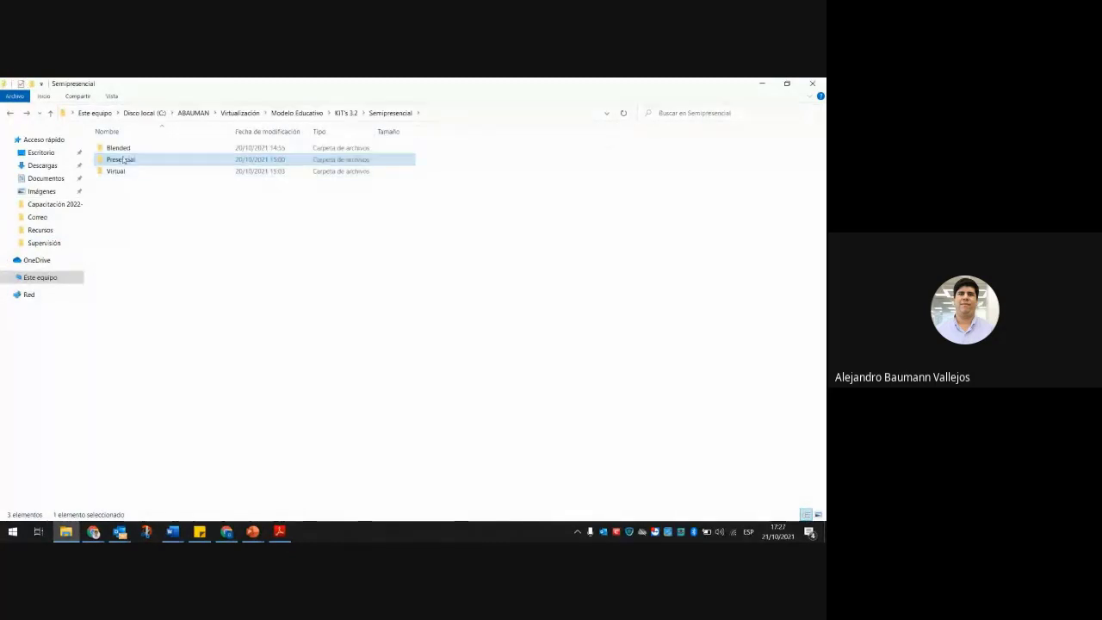
{"action": "double_click", "coordinate": [124, 162]}
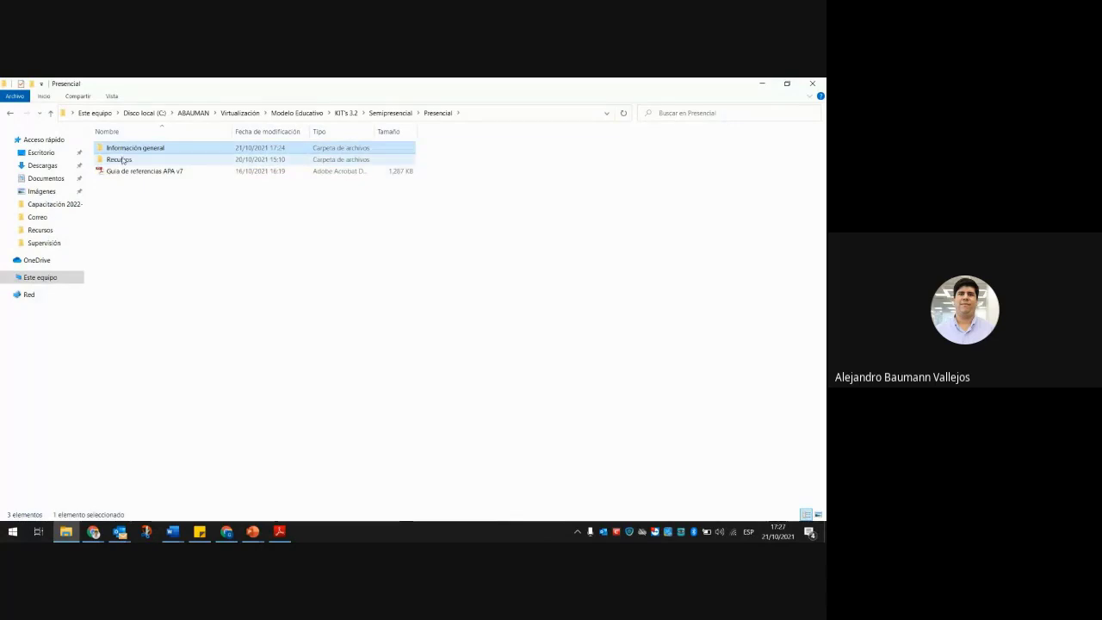
{"action": "double_click", "coordinate": [123, 160]}
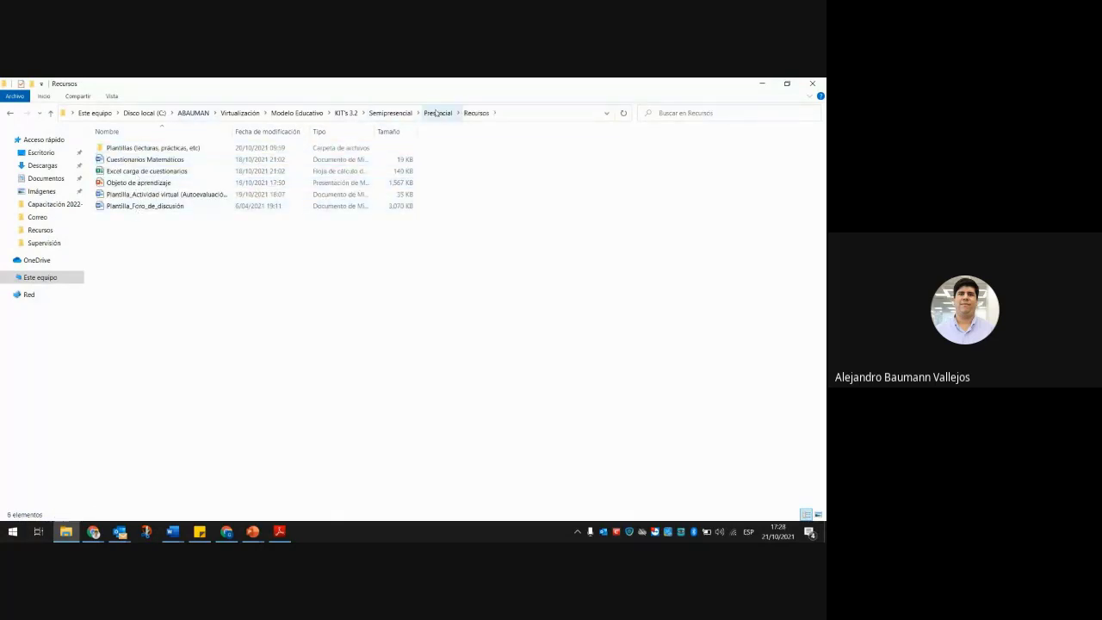
{"action": "left_click", "coordinate": [399, 113]}
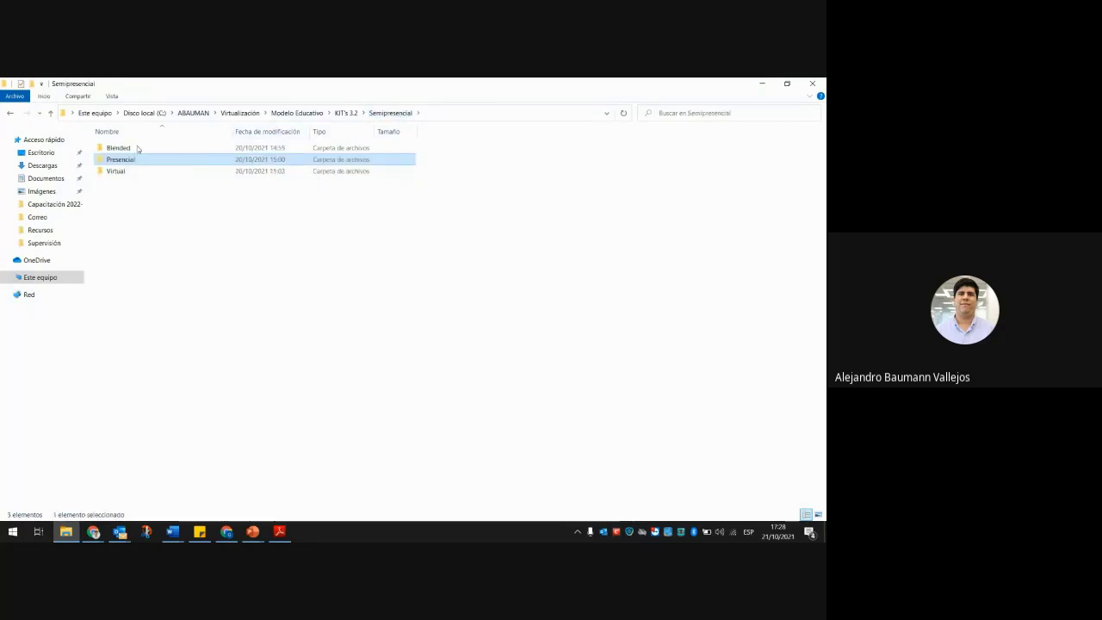
- Open the Recursos folder under Blended, view Plantilla_Tarea_Proyecto.etc., and return to the folder
{"action": "double_click", "coordinate": [120, 149]}
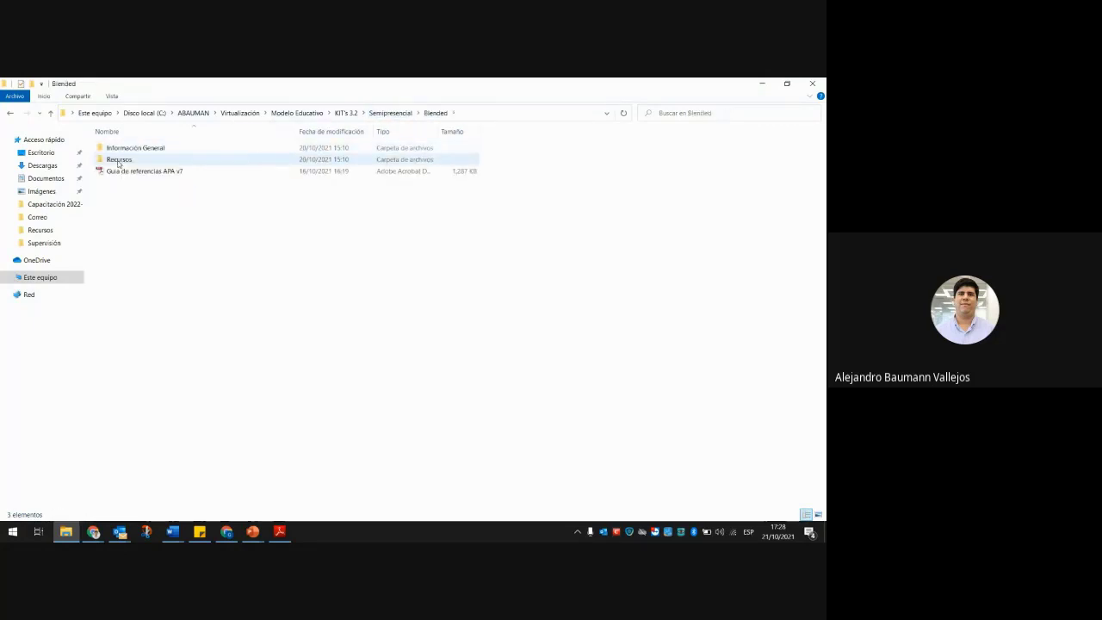
{"action": "double_click", "coordinate": [119, 159]}
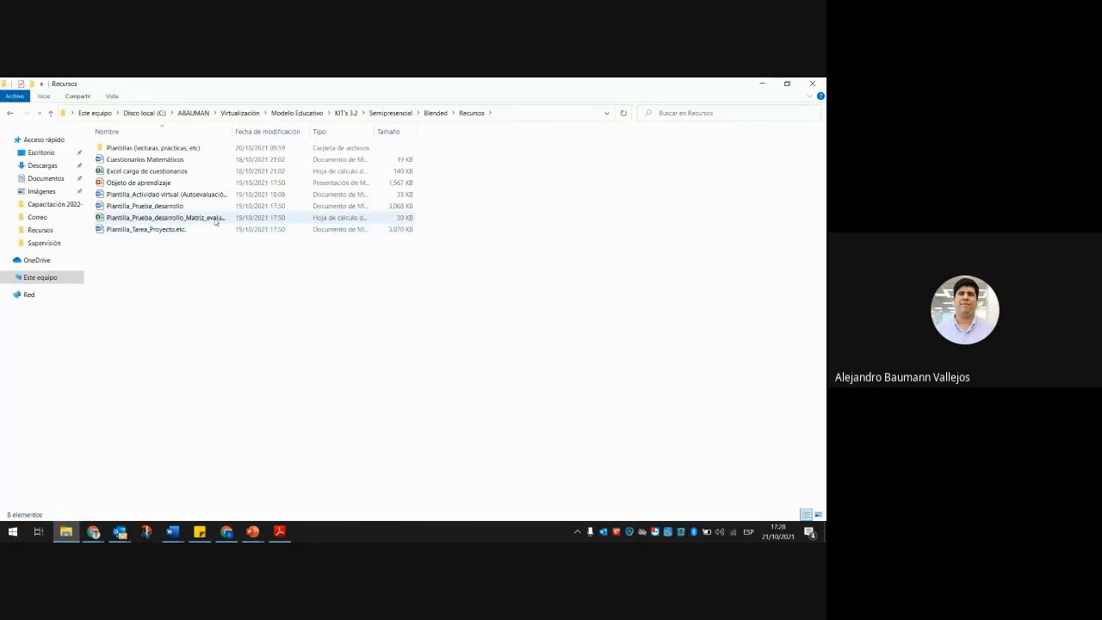
{"action": "double_click", "coordinate": [168, 229]}
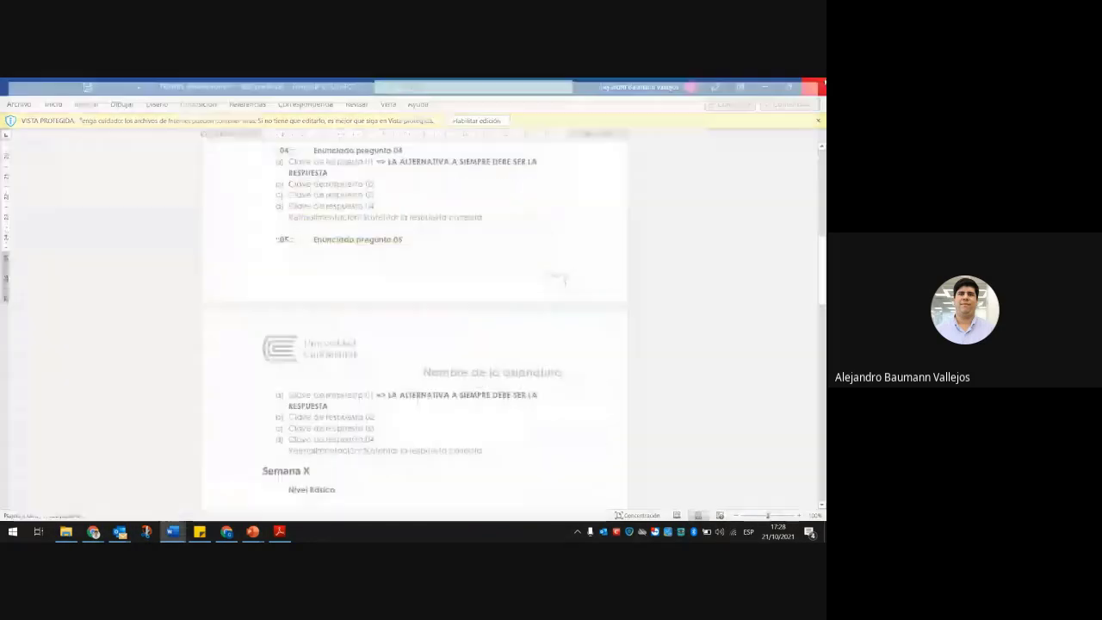
{"action": "left_click", "coordinate": [764, 86]}
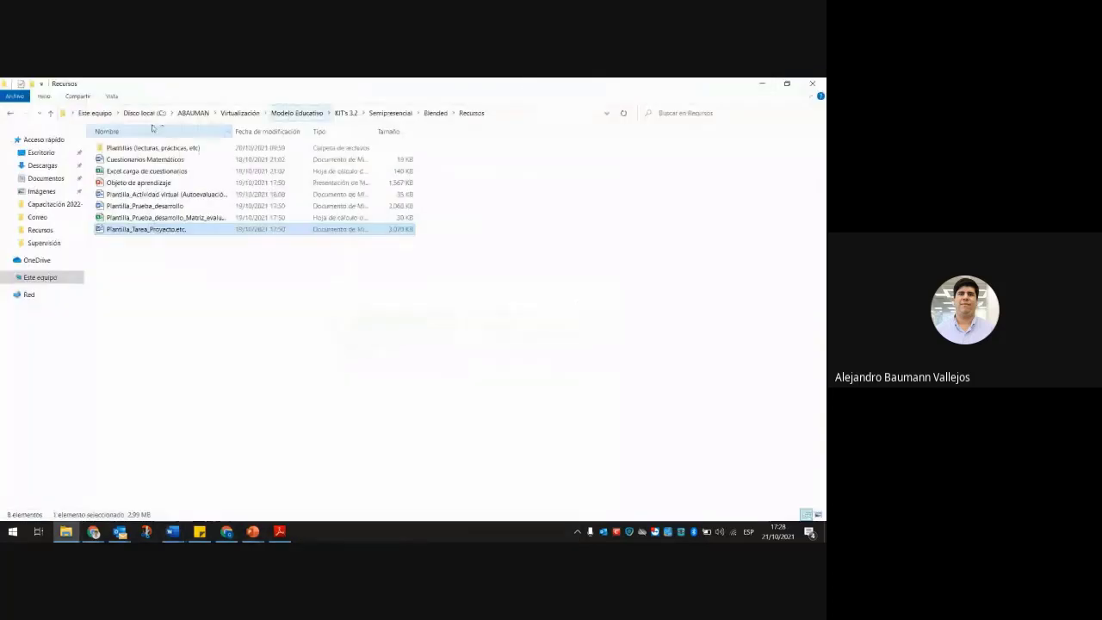
- Open Plantilla_Prueba_desarrollo and examine its considerations table and the instructions for preparing the development or mixed test
{"action": "double_click", "coordinate": [143, 206]}
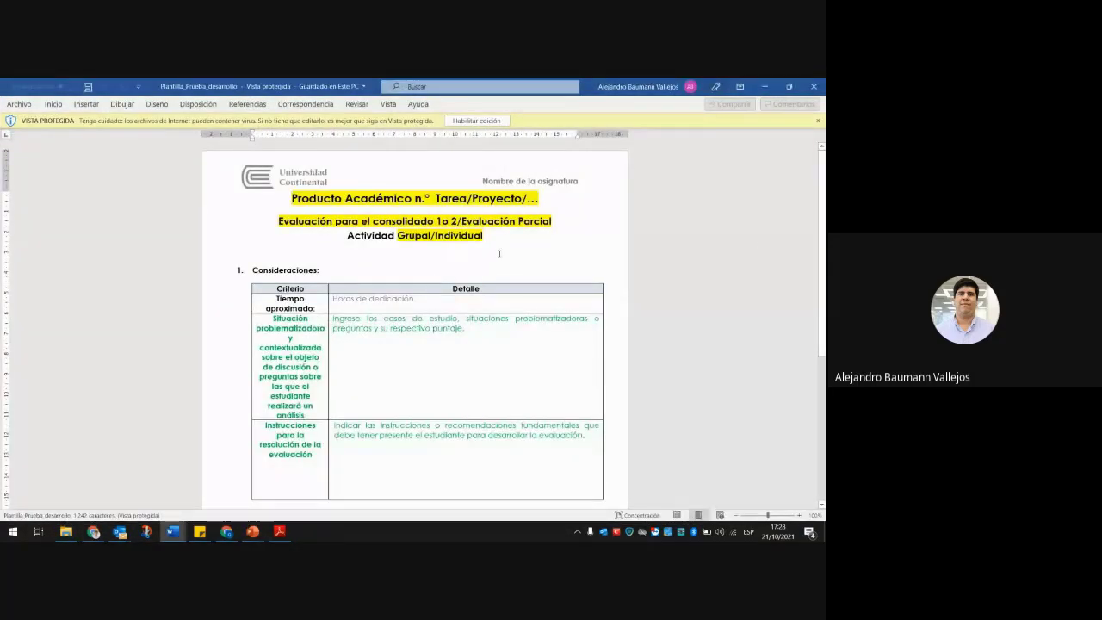
{"action": "scroll", "coordinate": [822, 181], "scroll_direction": "down", "scroll_amount": 1}
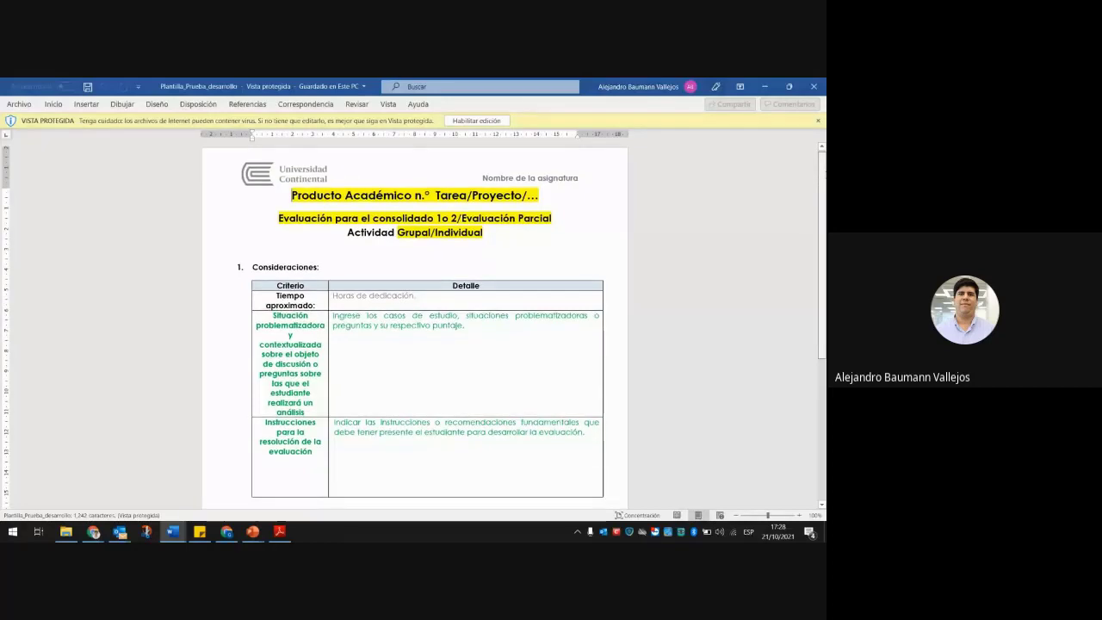
{"action": "scroll", "coordinate": [423, 236], "scroll_direction": "down", "scroll_amount": 3}
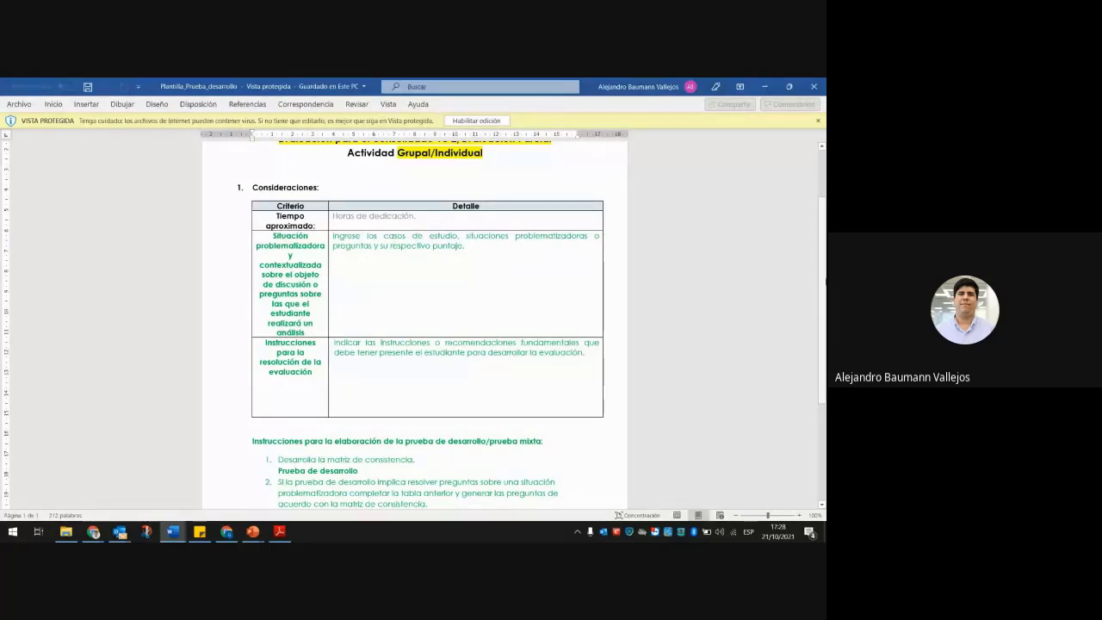
{"action": "scroll", "coordinate": [822, 328], "scroll_direction": "down", "scroll_amount": 5}
{"action": "left_click_drag", "start_coordinate": [825, 327], "coordinate": [825, 351]}
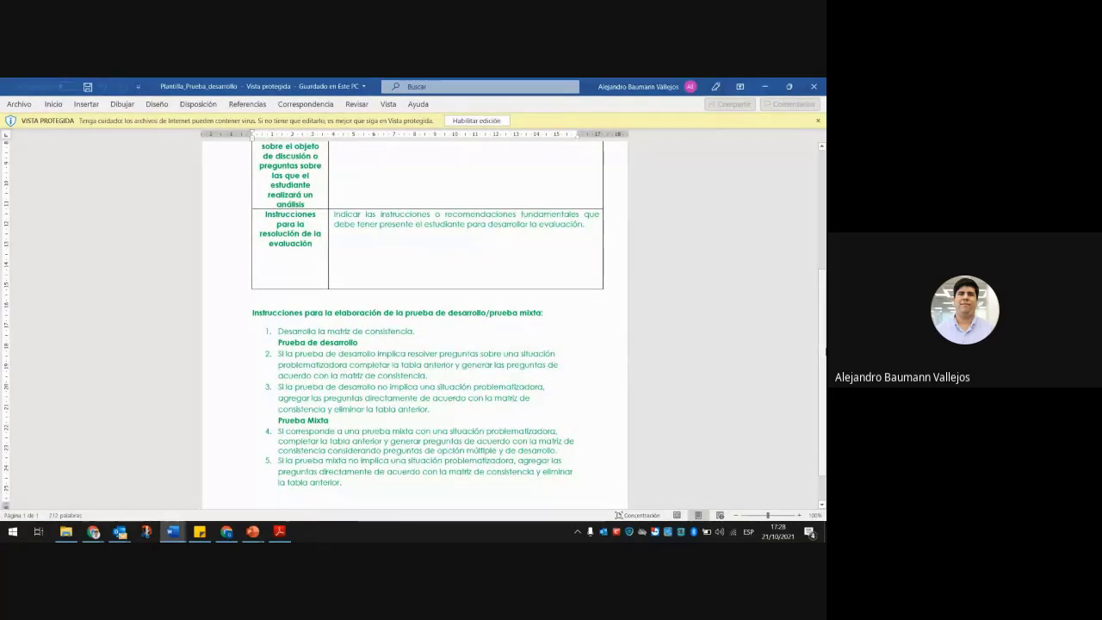
{"action": "left_click_drag", "start_coordinate": [825, 351], "coordinate": [825, 366]}
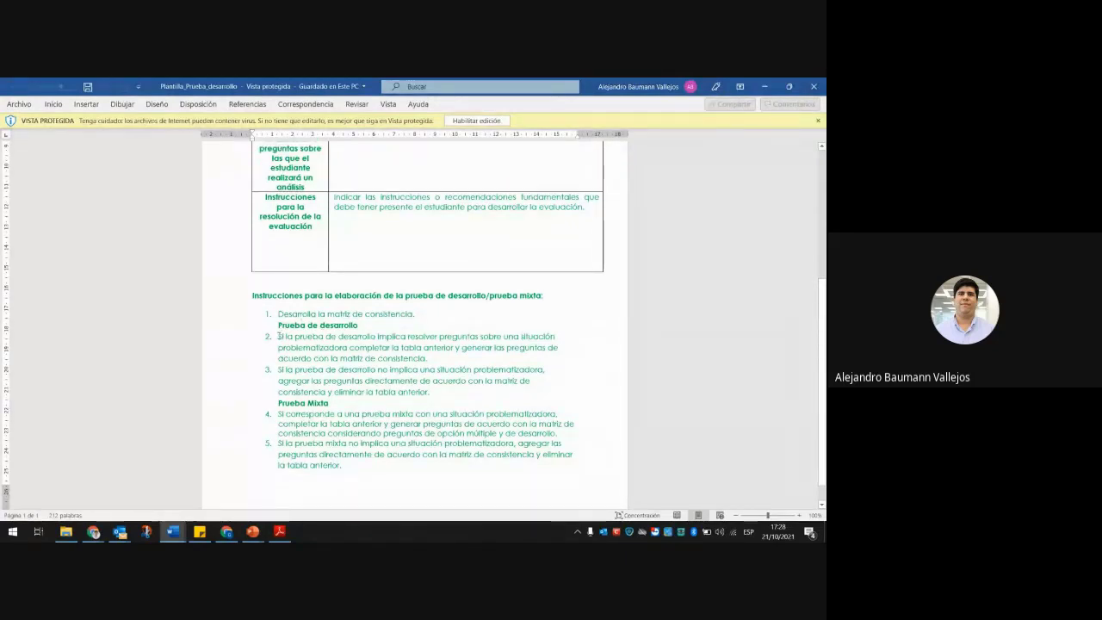
- Highlight the Prueba de desarrollo, Prueba Mixta and consistency matrix instructions, then close the template and return to the Recursos folder
{"action": "left_click_drag", "start_coordinate": [278, 335], "coordinate": [419, 381]}
{"action": "left_click_drag", "start_coordinate": [279, 399], "coordinate": [342, 465]}
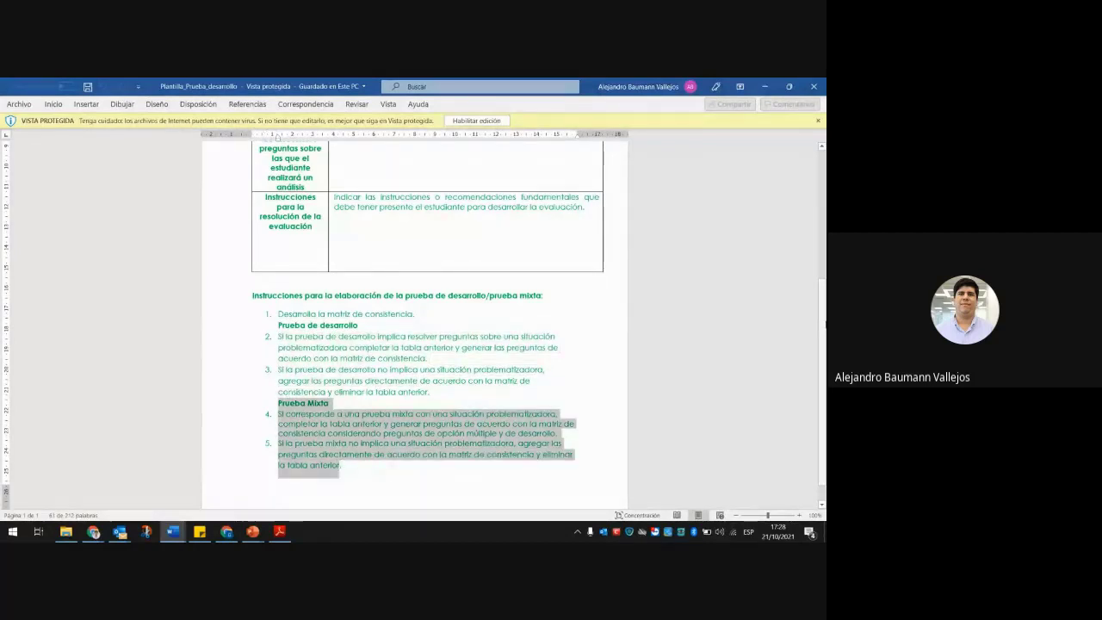
{"action": "left_click_drag", "start_coordinate": [825, 322], "coordinate": [824, 336]}
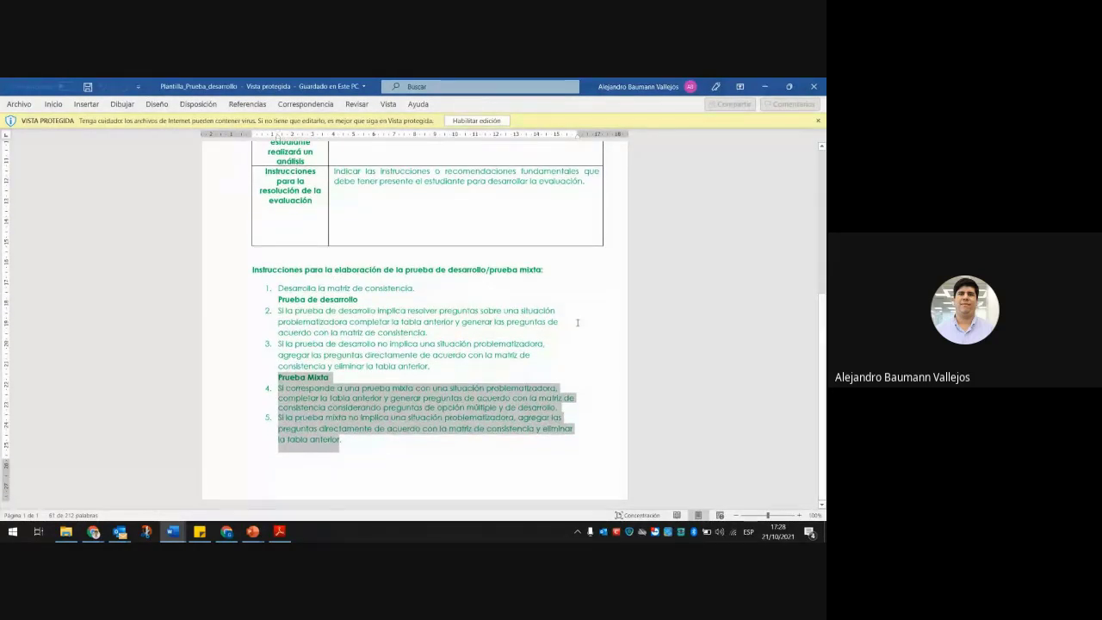
{"action": "left_click_drag", "start_coordinate": [429, 366], "coordinate": [401, 294]}
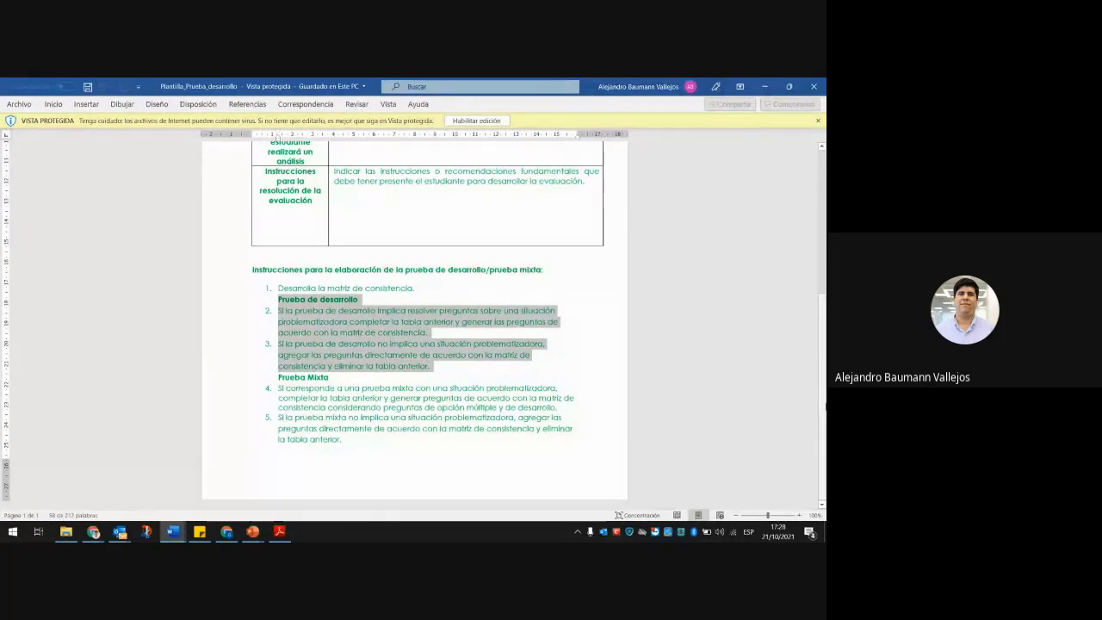
{"action": "left_click_drag", "start_coordinate": [417, 289], "coordinate": [278, 288]}
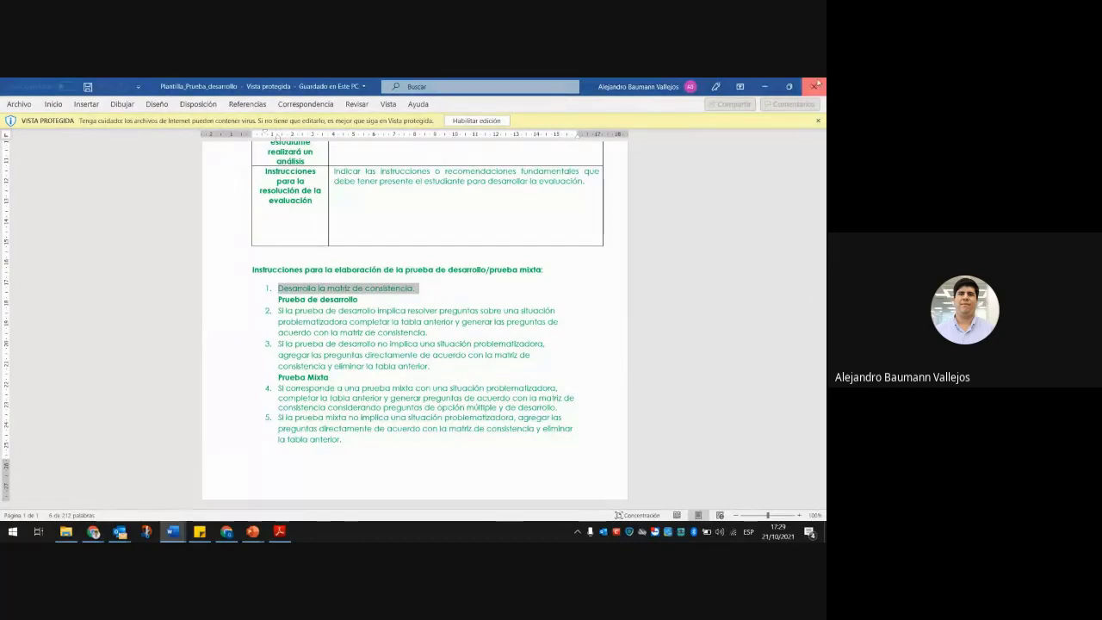
{"action": "left_click", "coordinate": [814, 86]}
{"action": "left_click", "coordinate": [764, 86]}
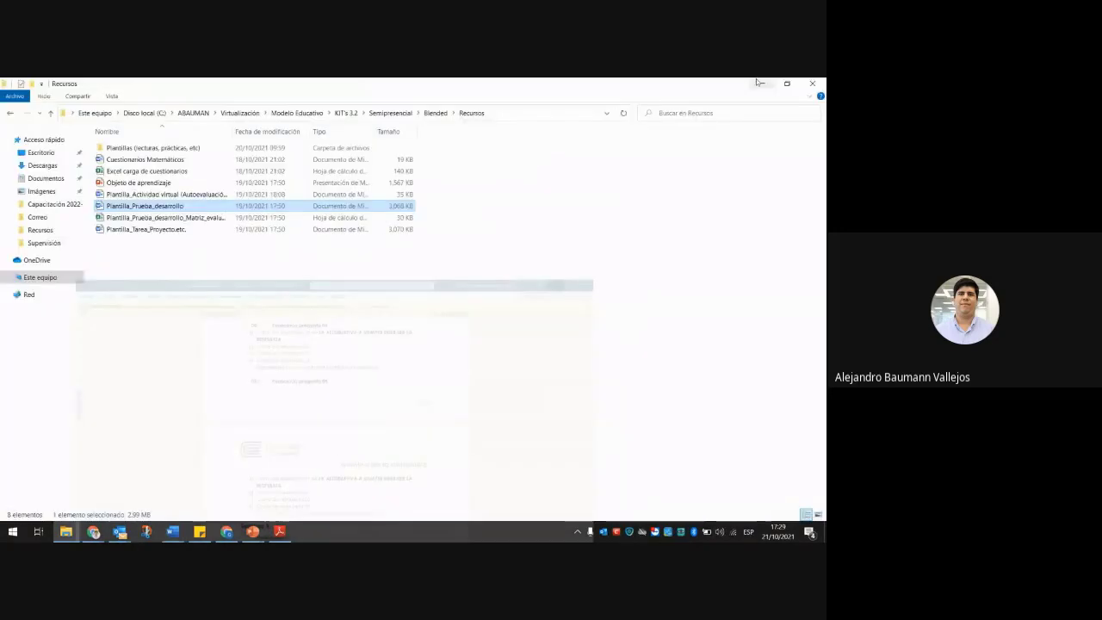
- Open Plantilla_Prueba_desarrollo_Matriz_evaluación and highlight the Unidad, Conocimientos and Habilidades cells for classes 9 to 14
{"action": "double_click", "coordinate": [179, 218]}
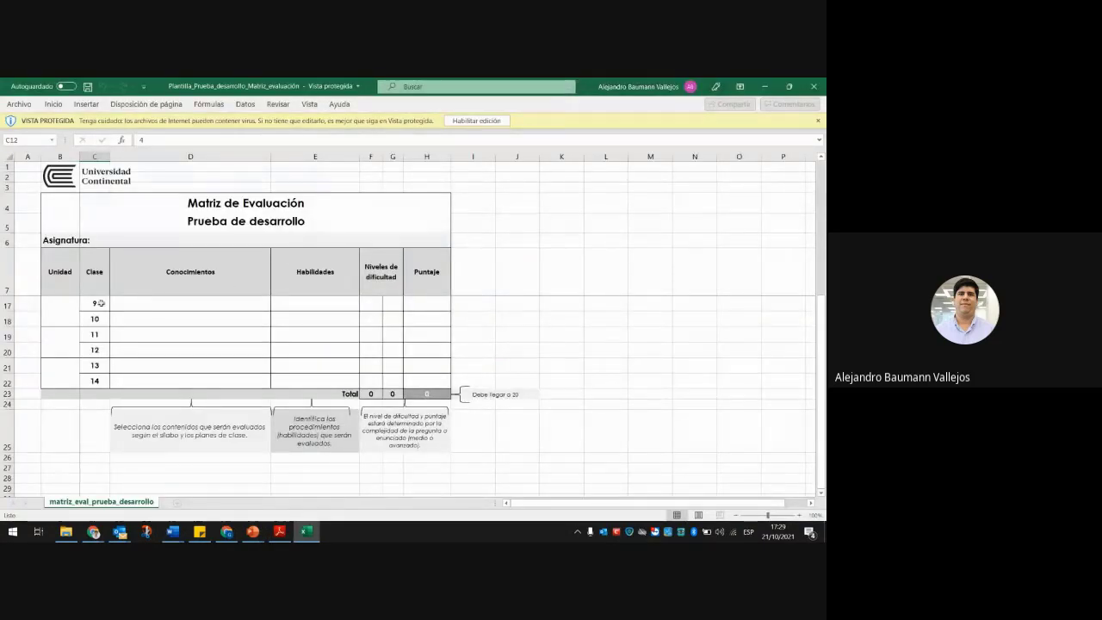
{"action": "left_click_drag", "start_coordinate": [66, 307], "coordinate": [58, 369]}
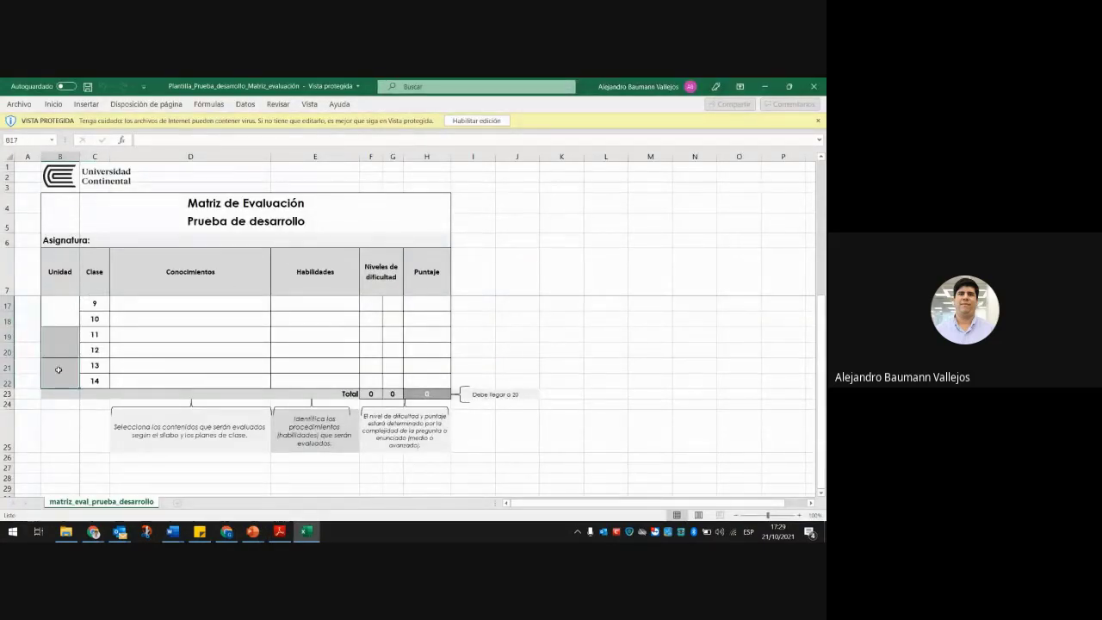
{"action": "left_click", "coordinate": [164, 305]}
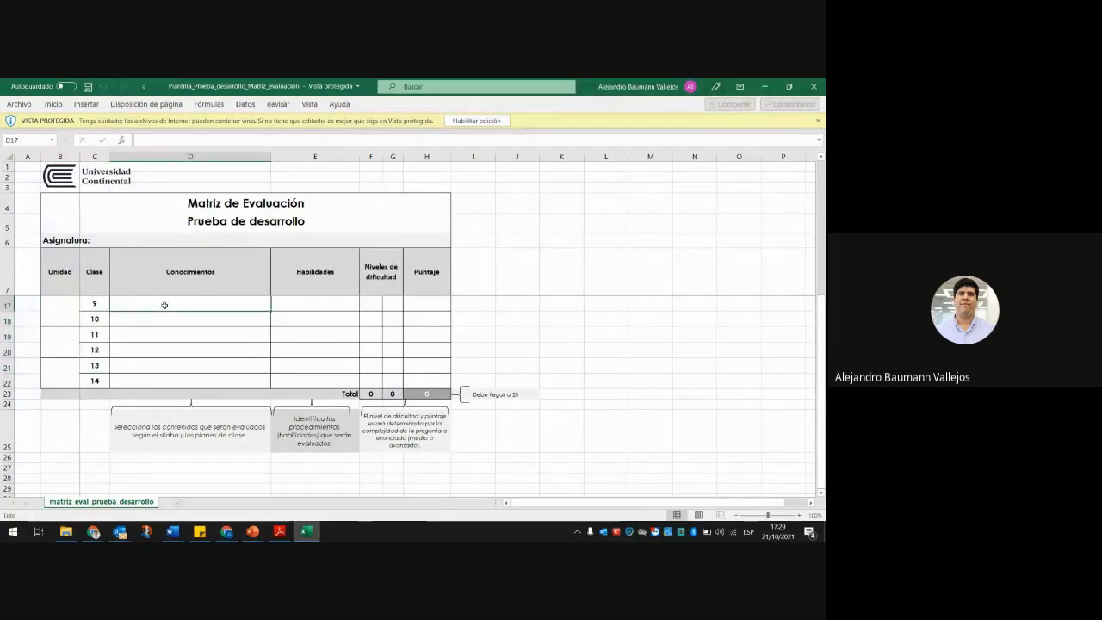
{"action": "left_click_drag", "start_coordinate": [165, 305], "coordinate": [160, 376]}
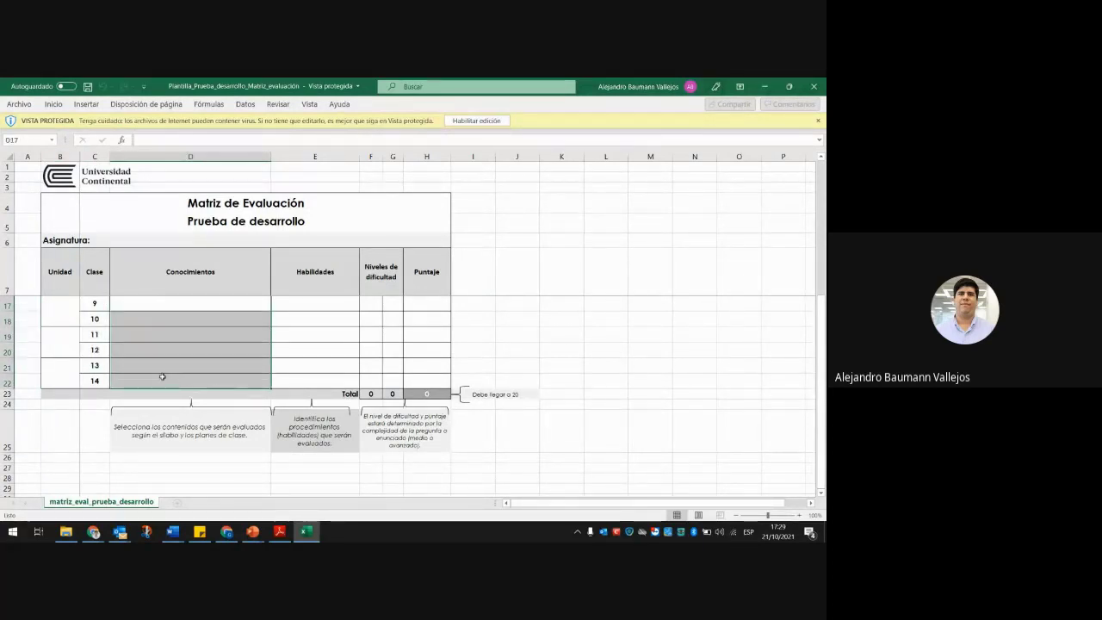
{"action": "left_click_drag", "start_coordinate": [316, 308], "coordinate": [313, 380]}
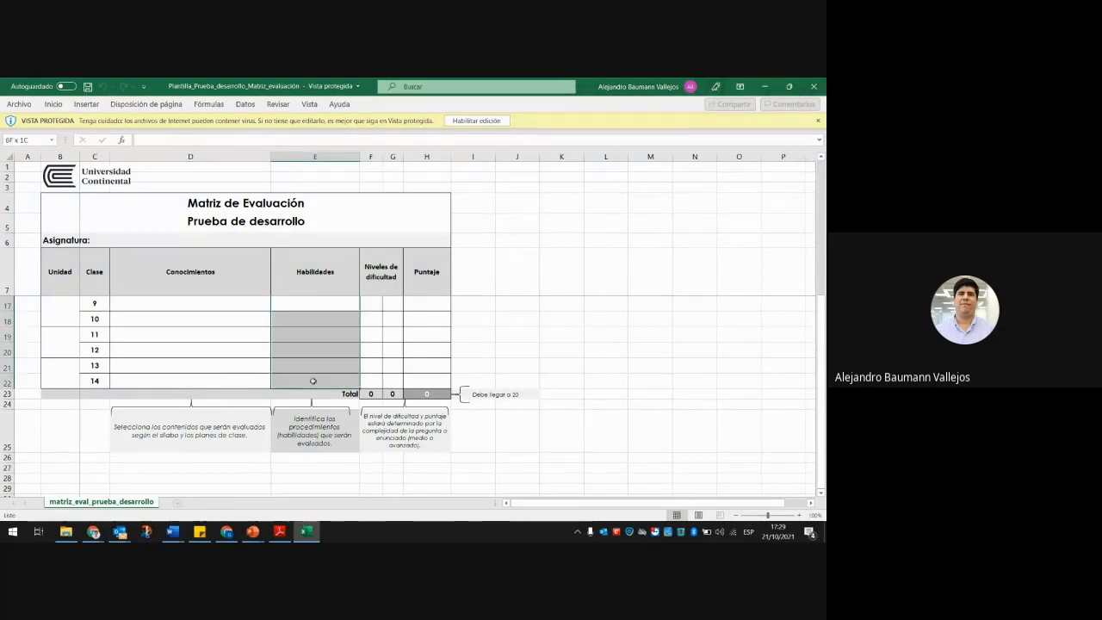
- Point out the Niveles de dificultad cells and the class 9 Conocimientos cell, and close the evaluation matrix workbook
{"action": "left_click", "coordinate": [395, 304]}
{"action": "left_click", "coordinate": [394, 320]}
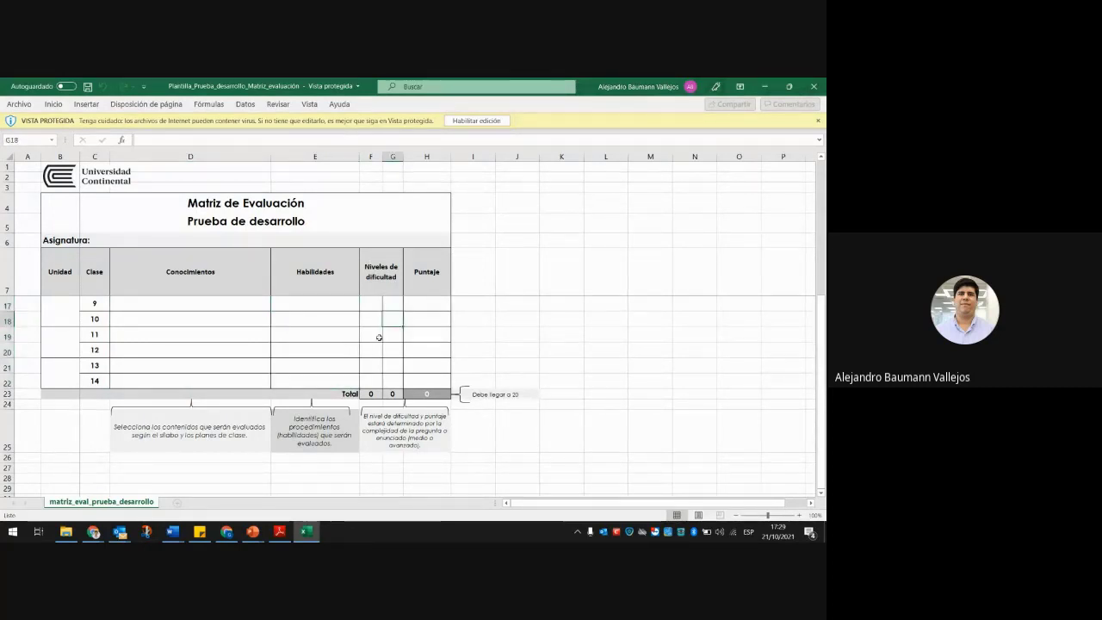
{"action": "left_click", "coordinate": [376, 335]}
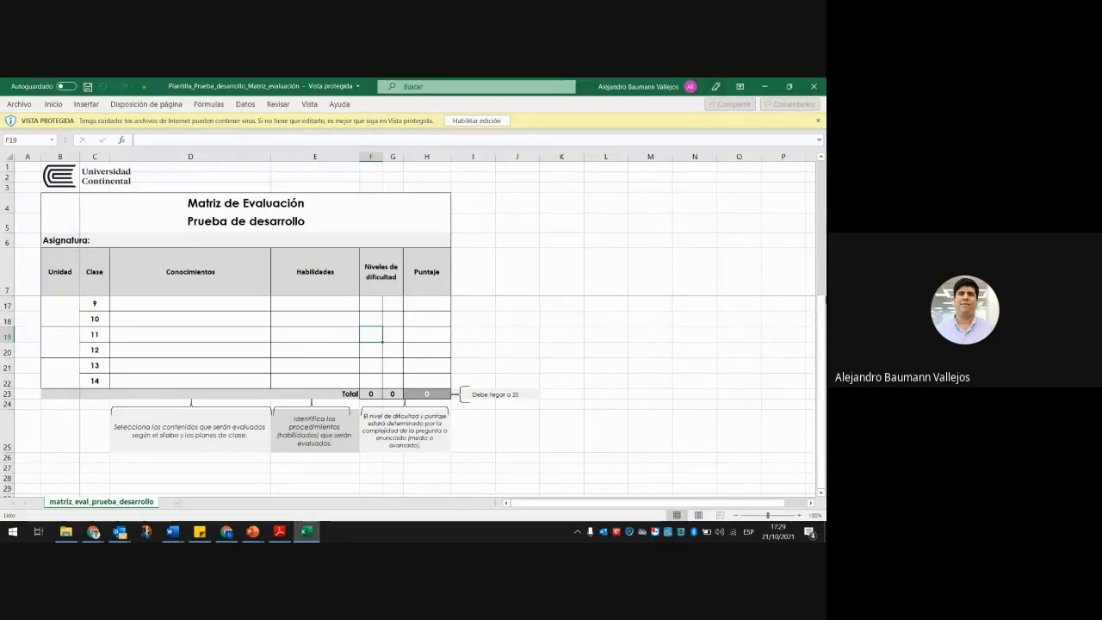
{"action": "left_click", "coordinate": [155, 302]}
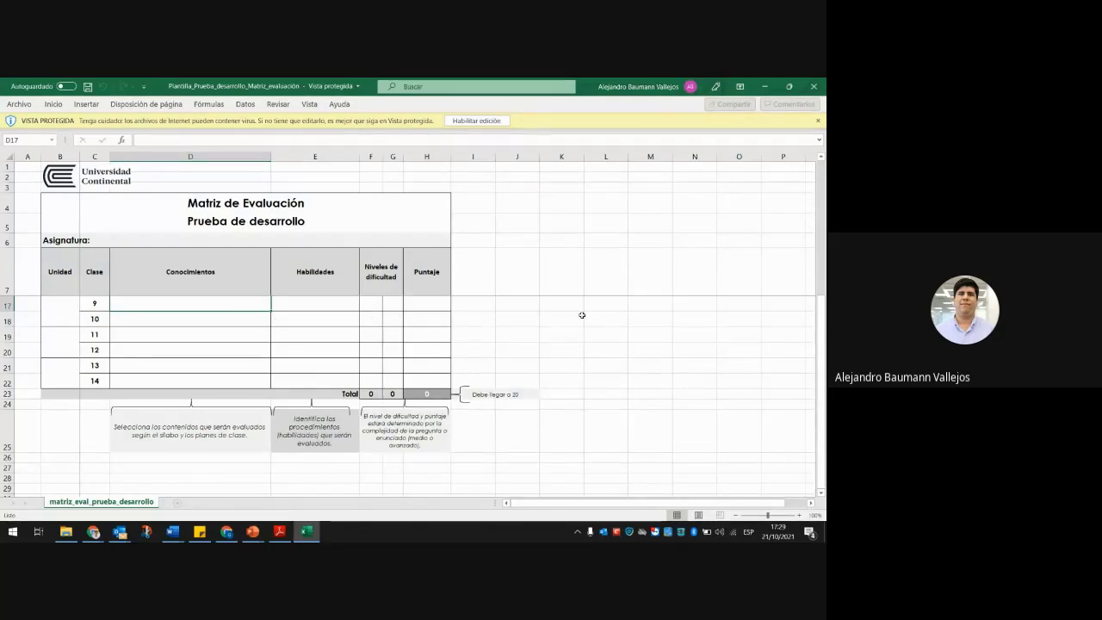
{"action": "left_click", "coordinate": [814, 86]}
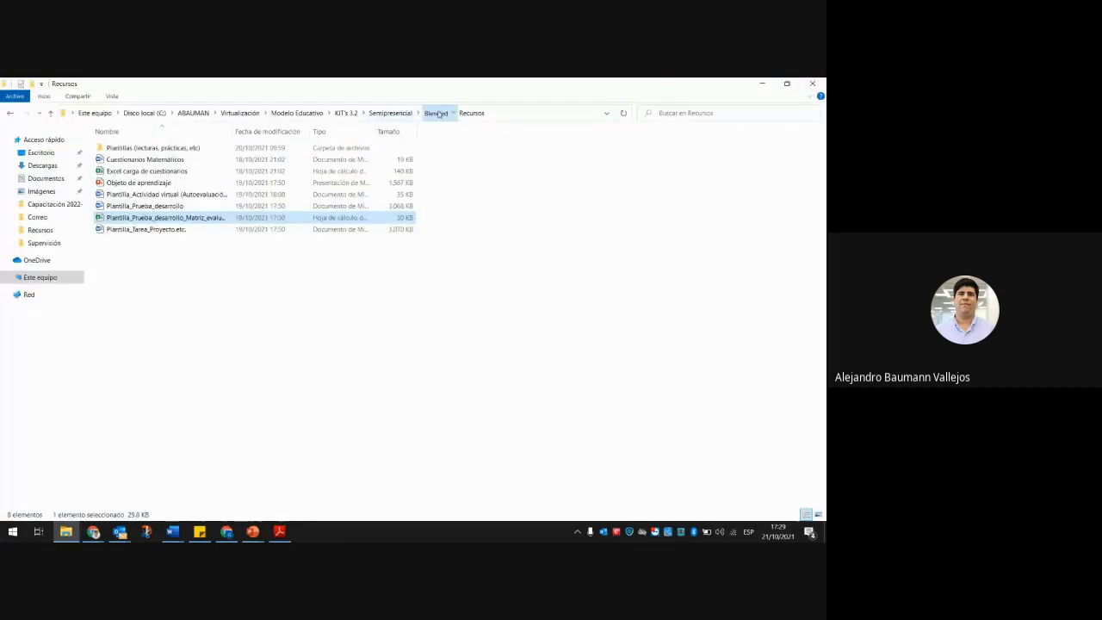
- Return to the KIT's 3.2 folder and switch to the Google Meet call window
{"action": "left_click", "coordinate": [389, 114]}
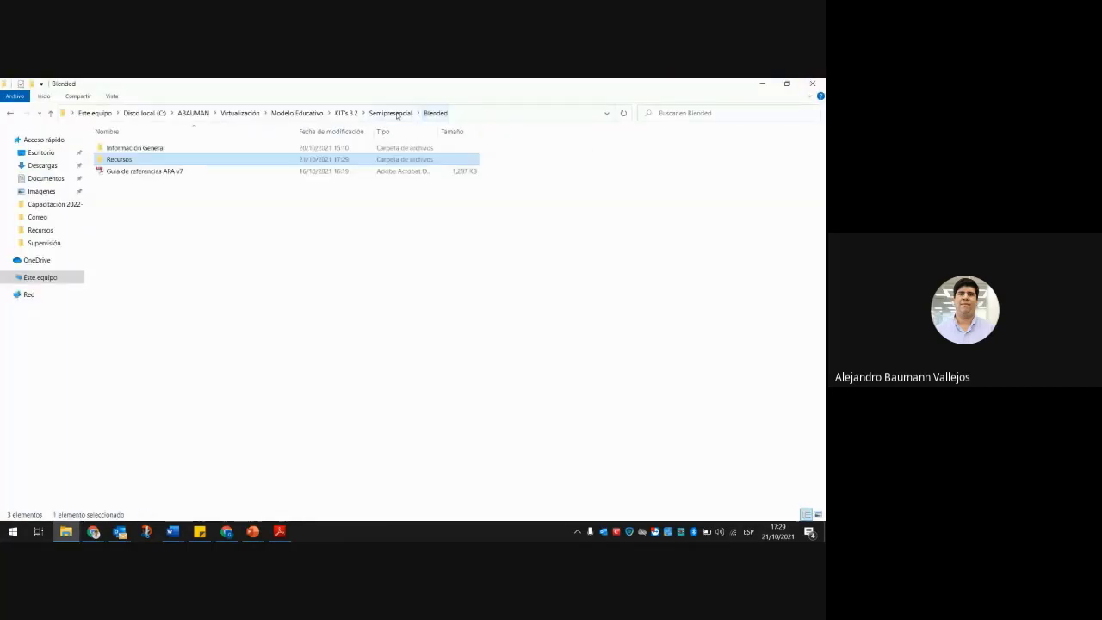
{"action": "left_click", "coordinate": [348, 113]}
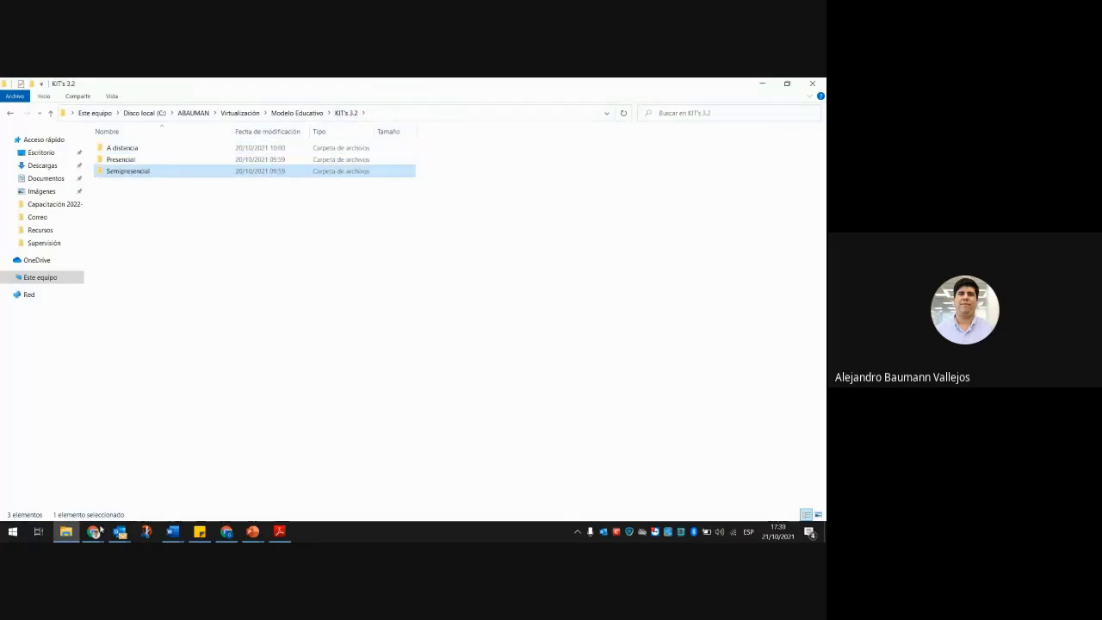
{"action": "mouse_move", "coordinate": [97, 534]}
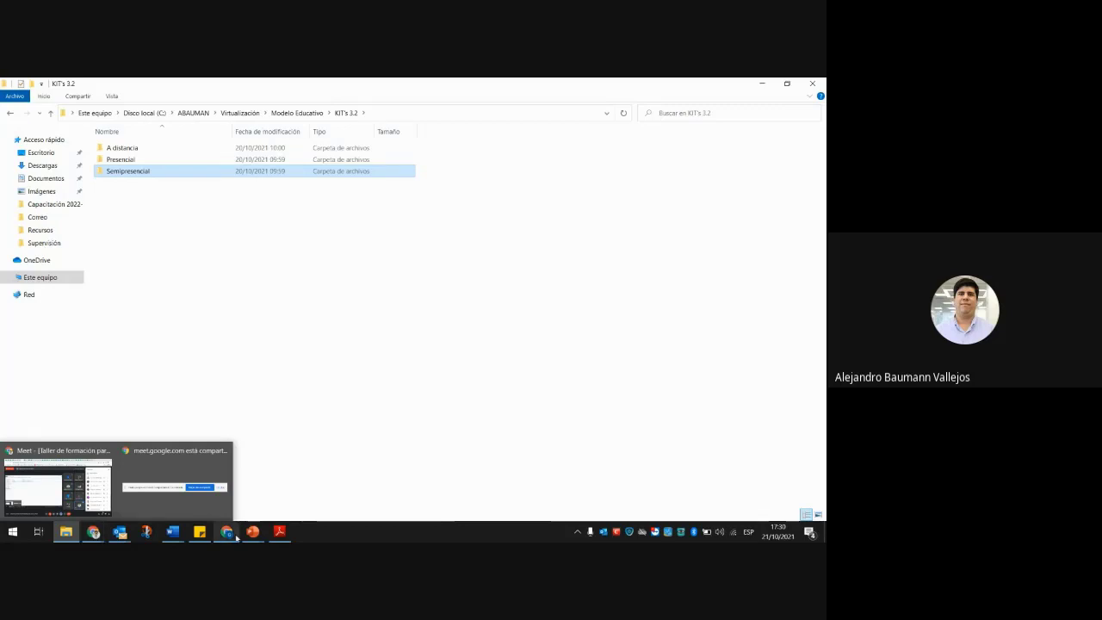
{"action": "left_click", "coordinate": [73, 482]}
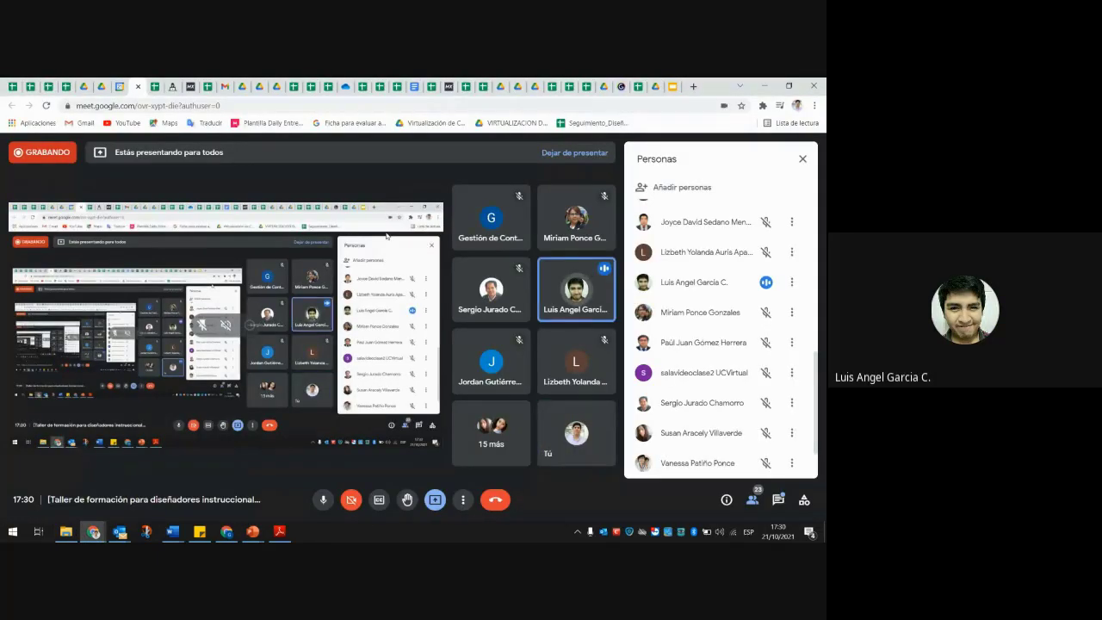